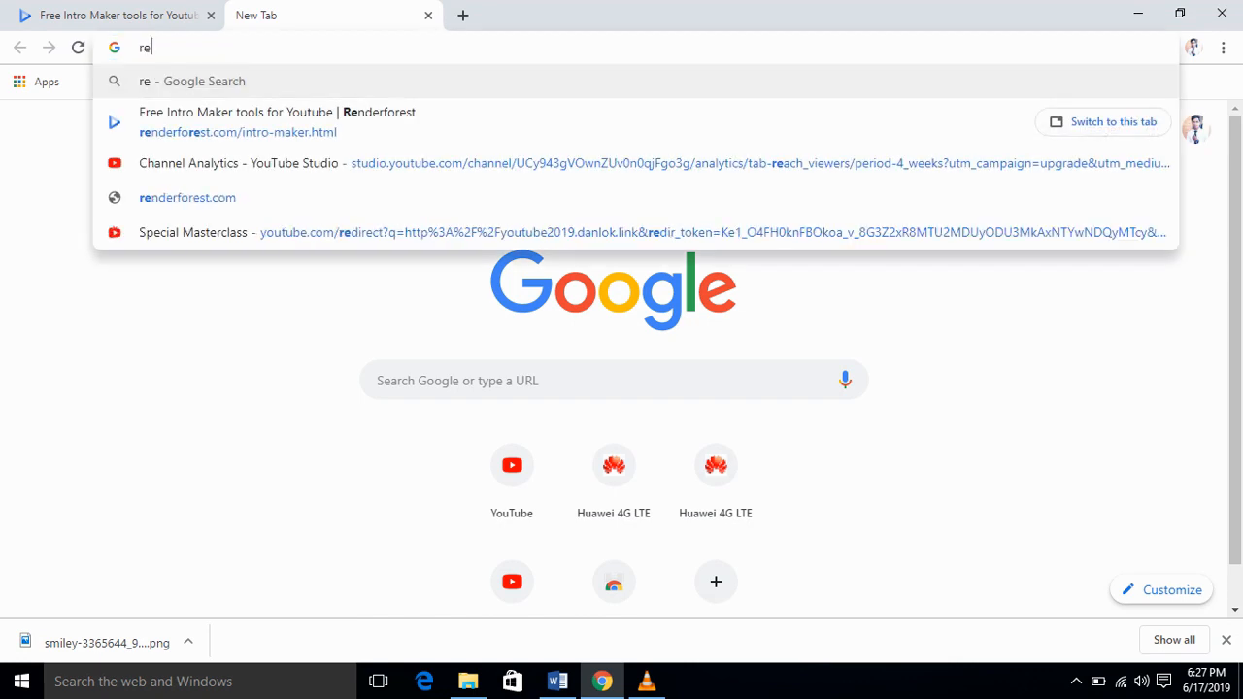
Search the web for "renderforest" and open the official Renderforest site from the results
key(BackSpace)
text(er)
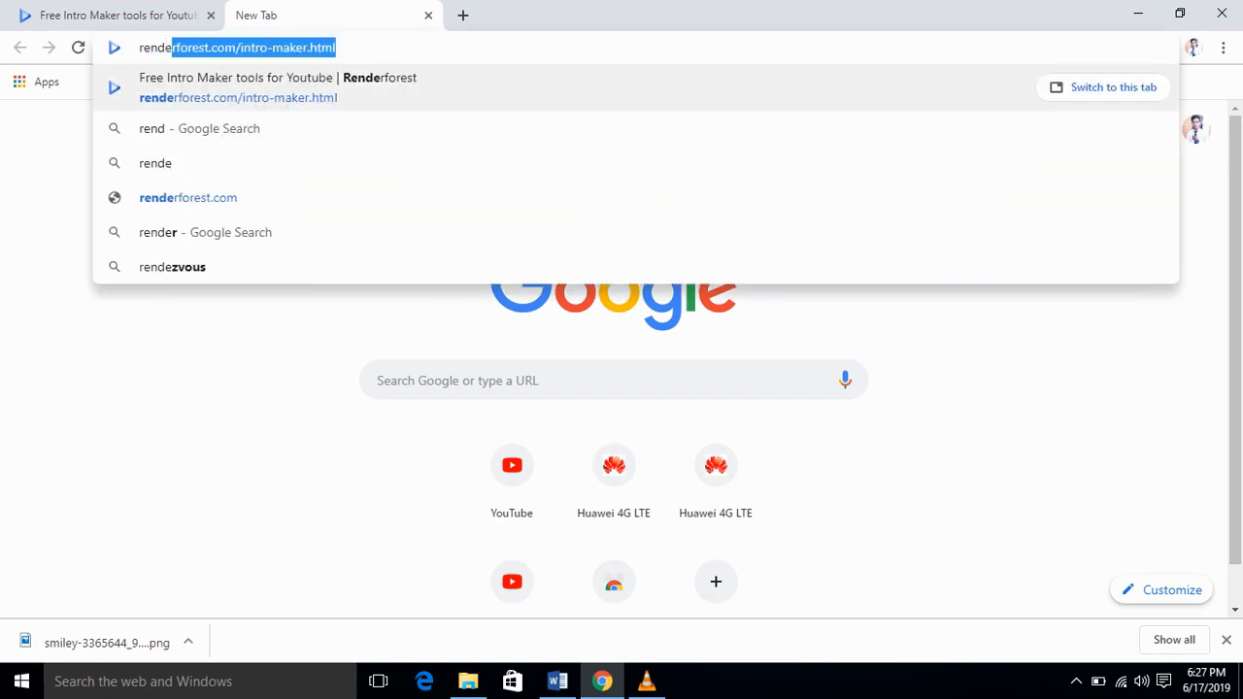
text(fores)
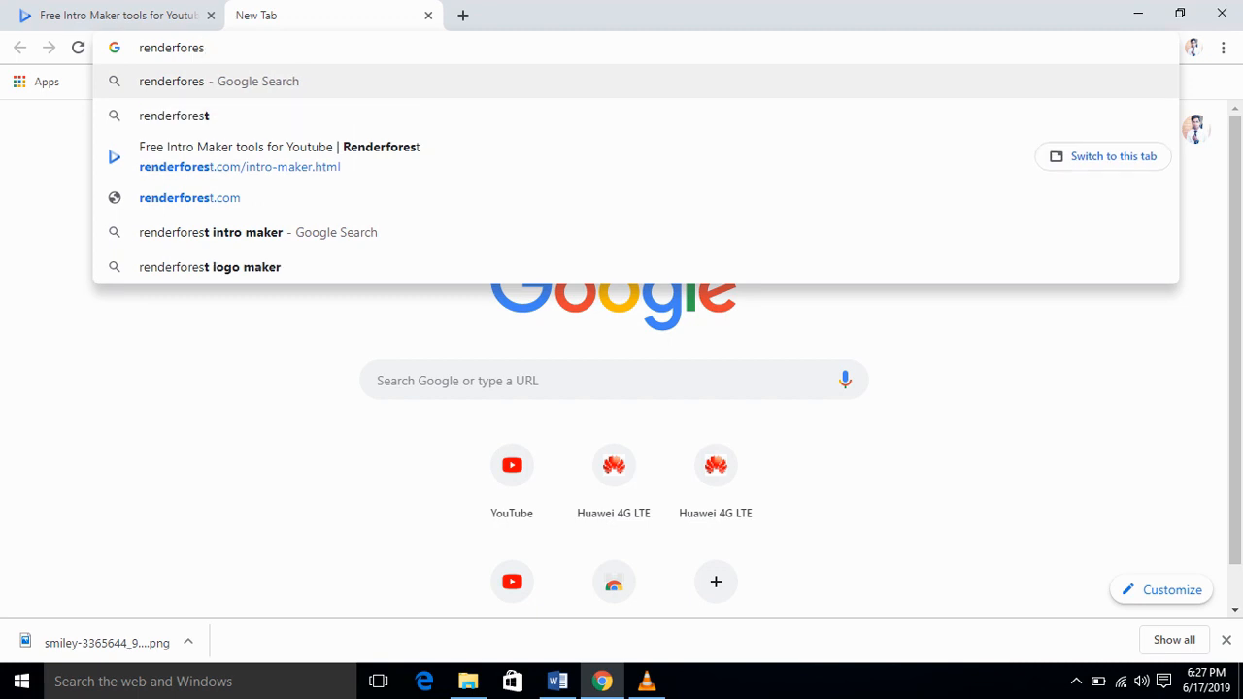
text(t)
key(Return)
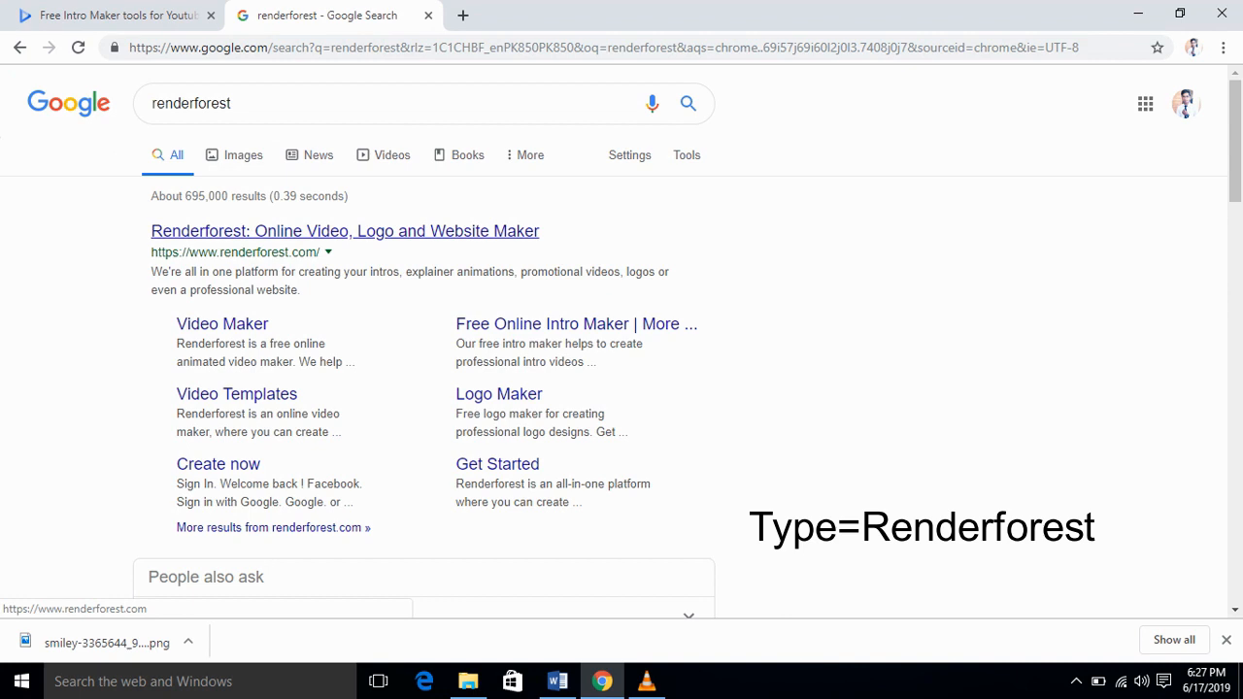
click(345, 232)
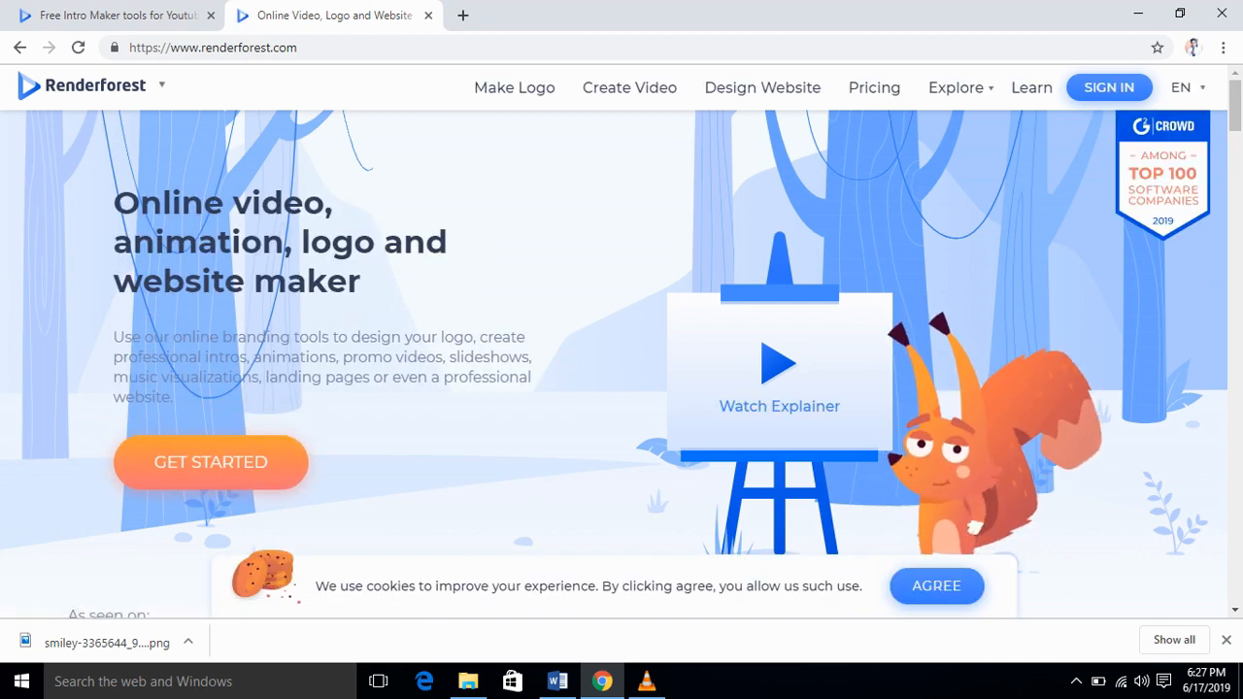
Get started with creating a video on Renderforest and open the full video template catalogue
click(211, 462)
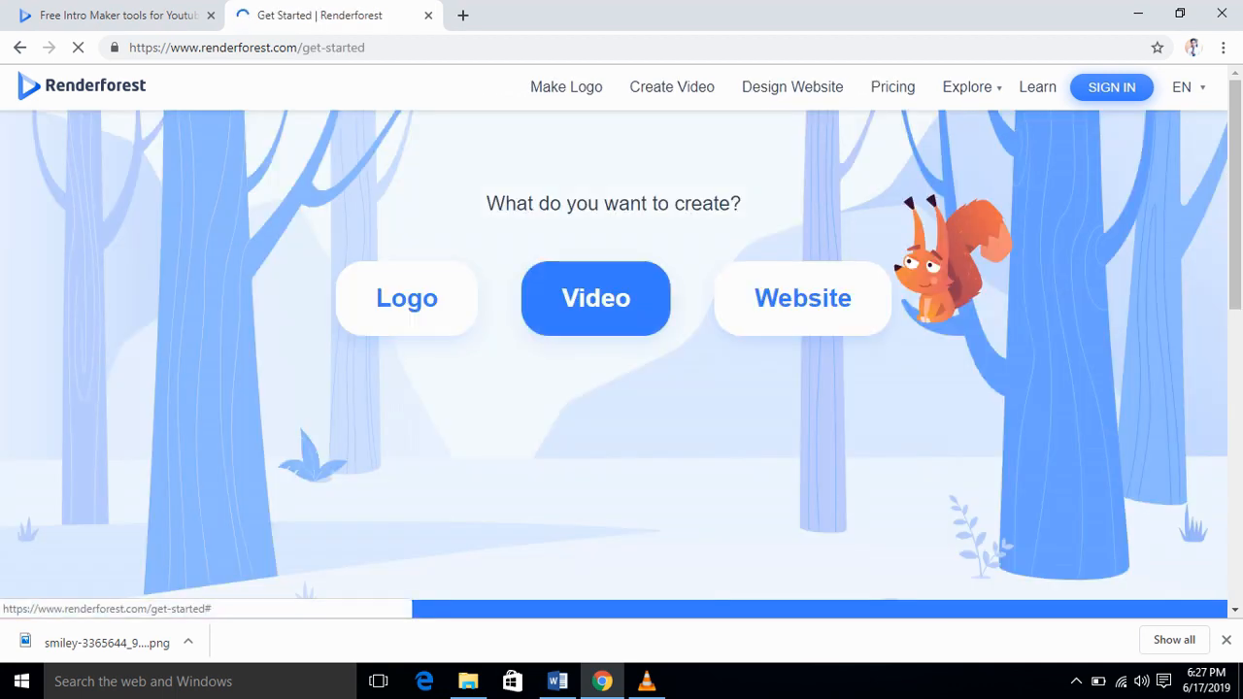
click(595, 298)
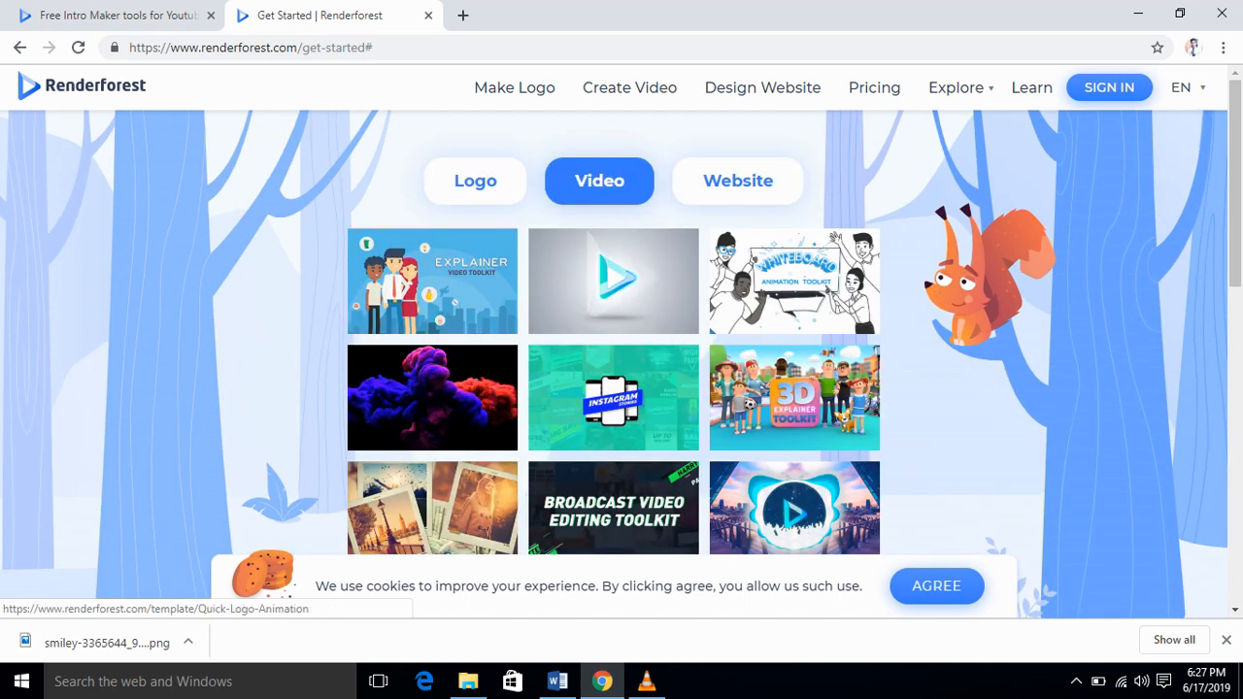
scroll(794, 282, down, 4)
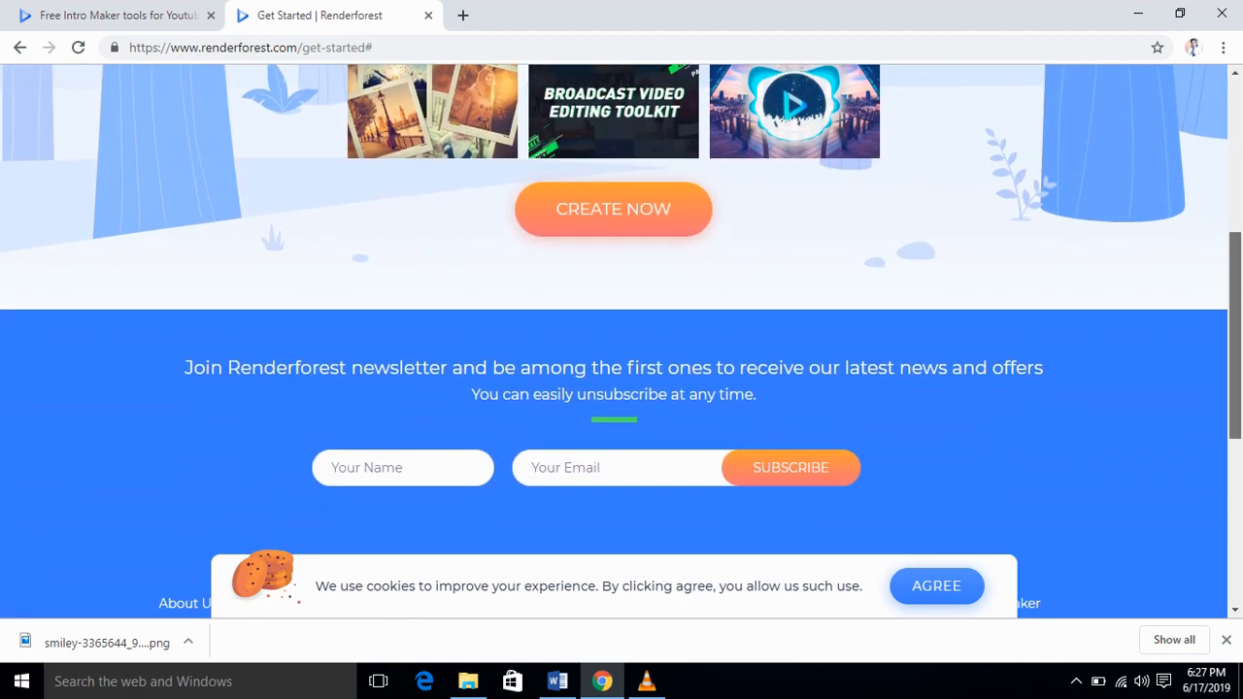
scroll(795, 281, up, 4)
scroll(613, 485, down, 1)
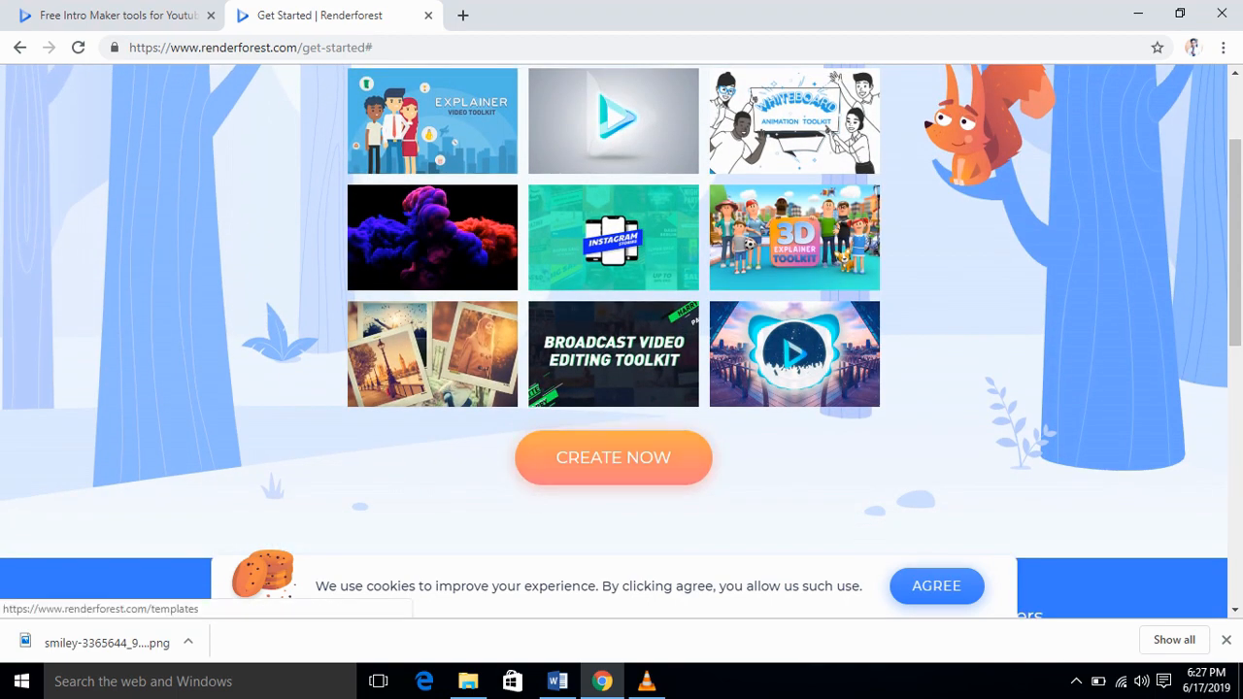
click(613, 457)
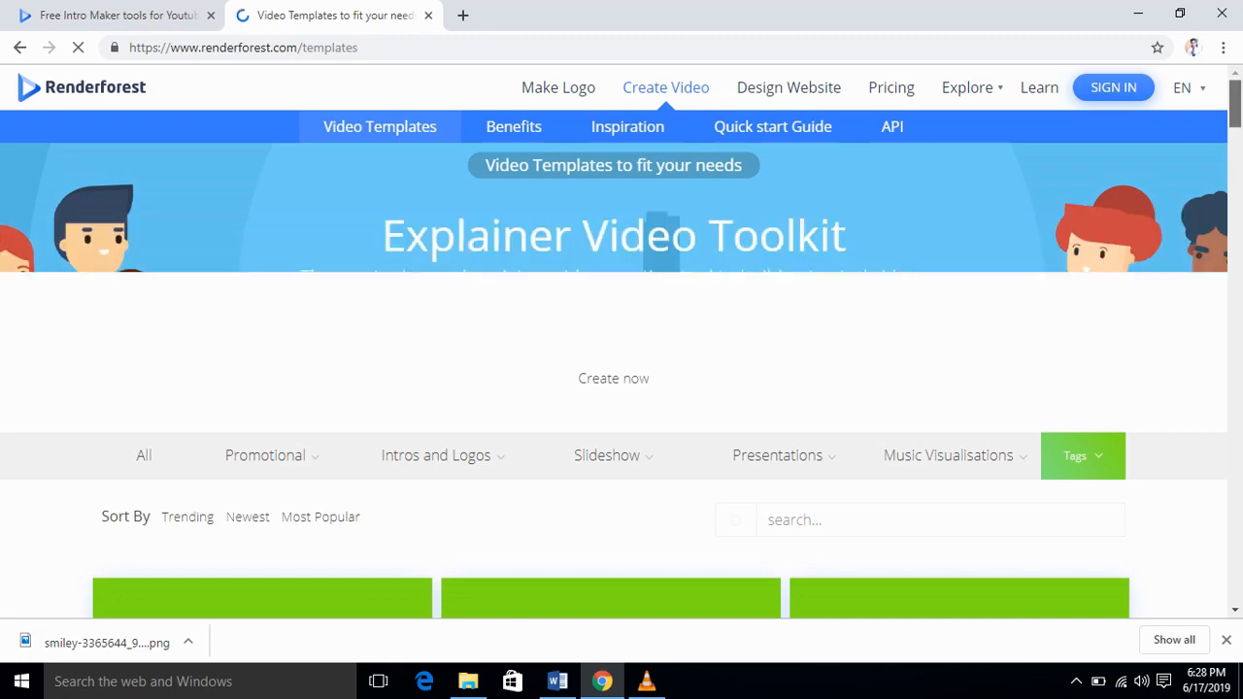
Look through the video template categories and open Colorful Logo Reveals under Intros and Logos
scroll(621, 340, down, 2)
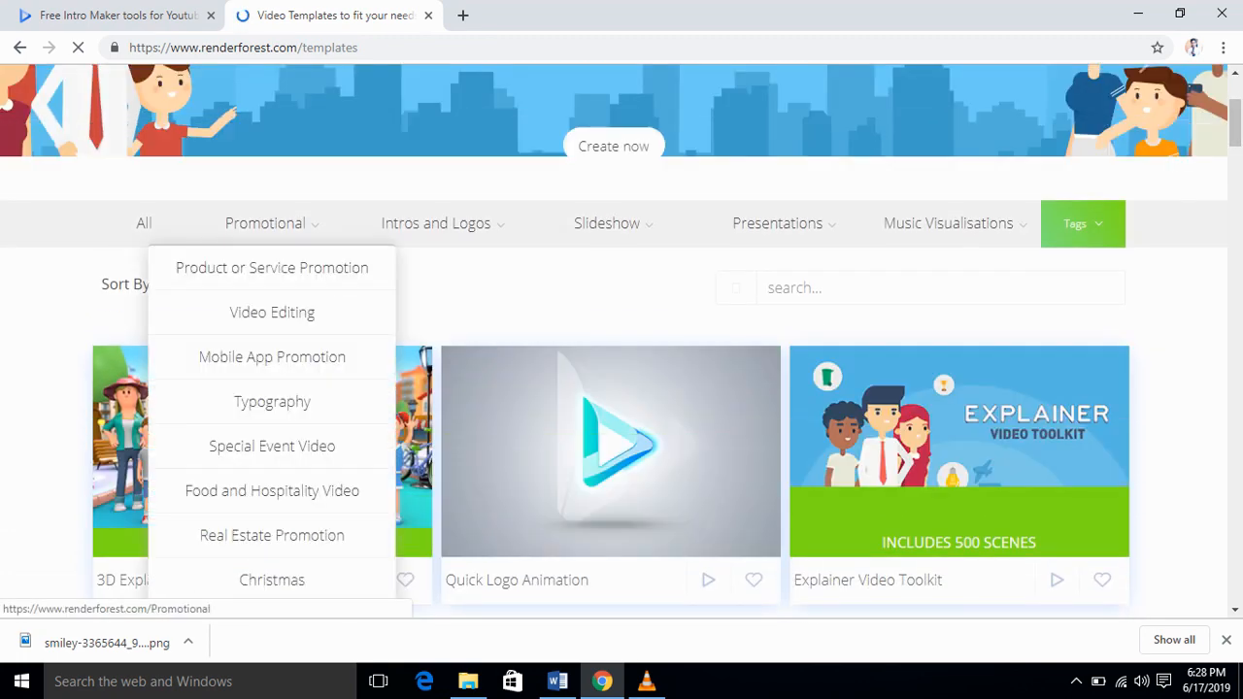
mouse_move(436, 223)
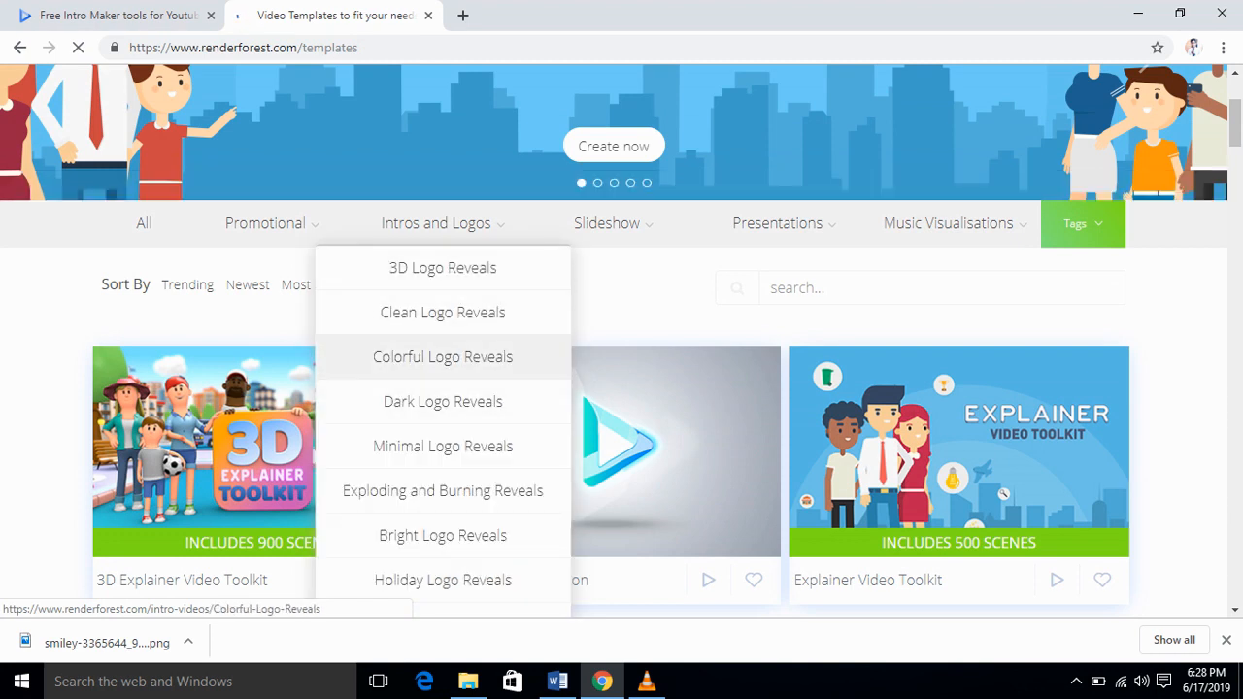
mouse_move(607, 224)
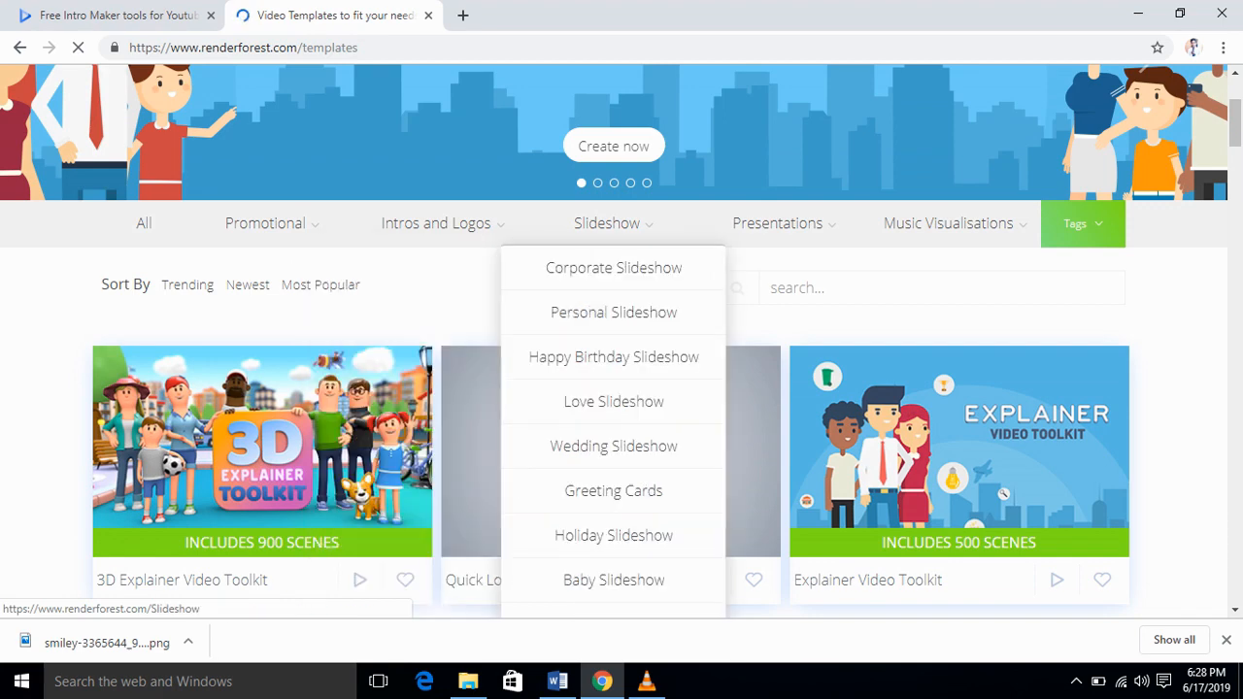
mouse_move(777, 223)
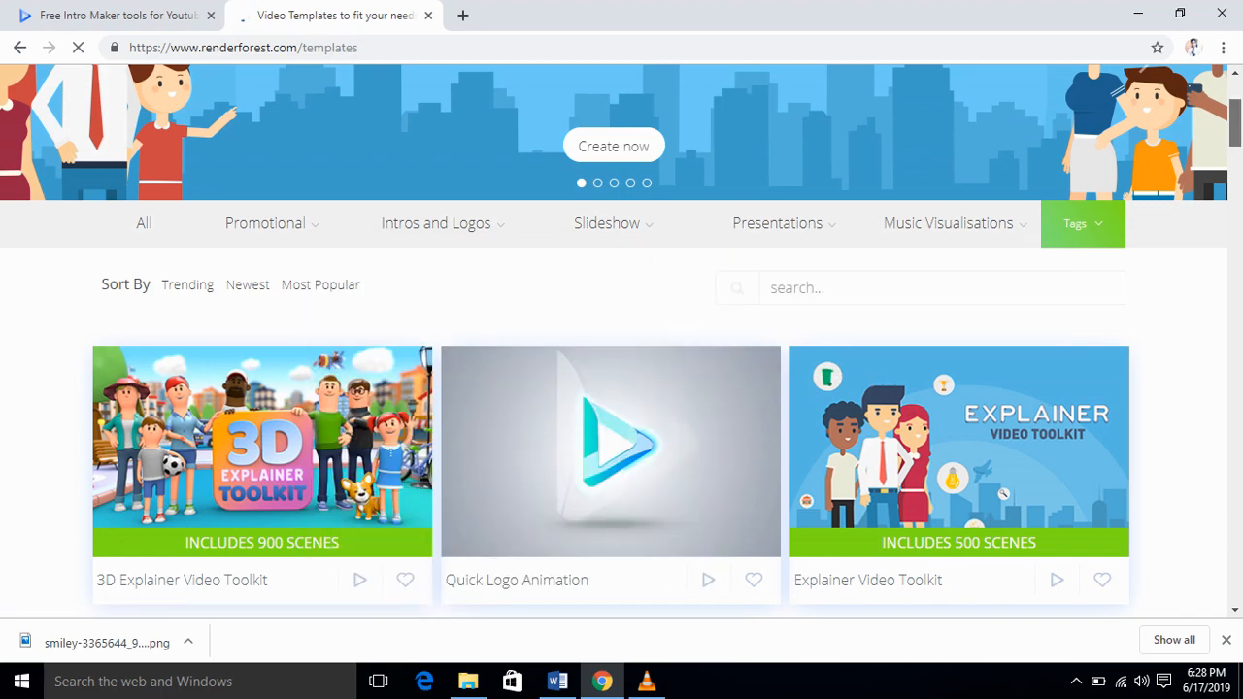
scroll(622, 388, down, 8)
scroll(622, 388, up, 4)
scroll(621, 389, up, 1)
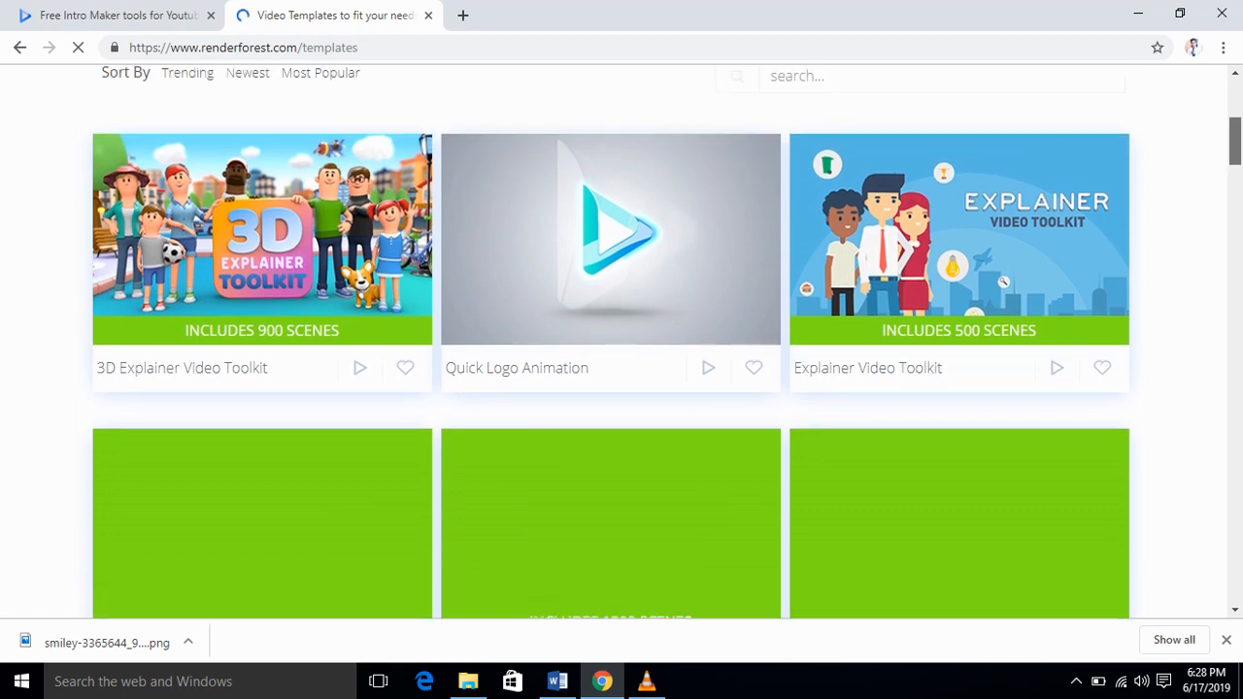
scroll(621, 389, down, 6)
scroll(614, 297, up, 10)
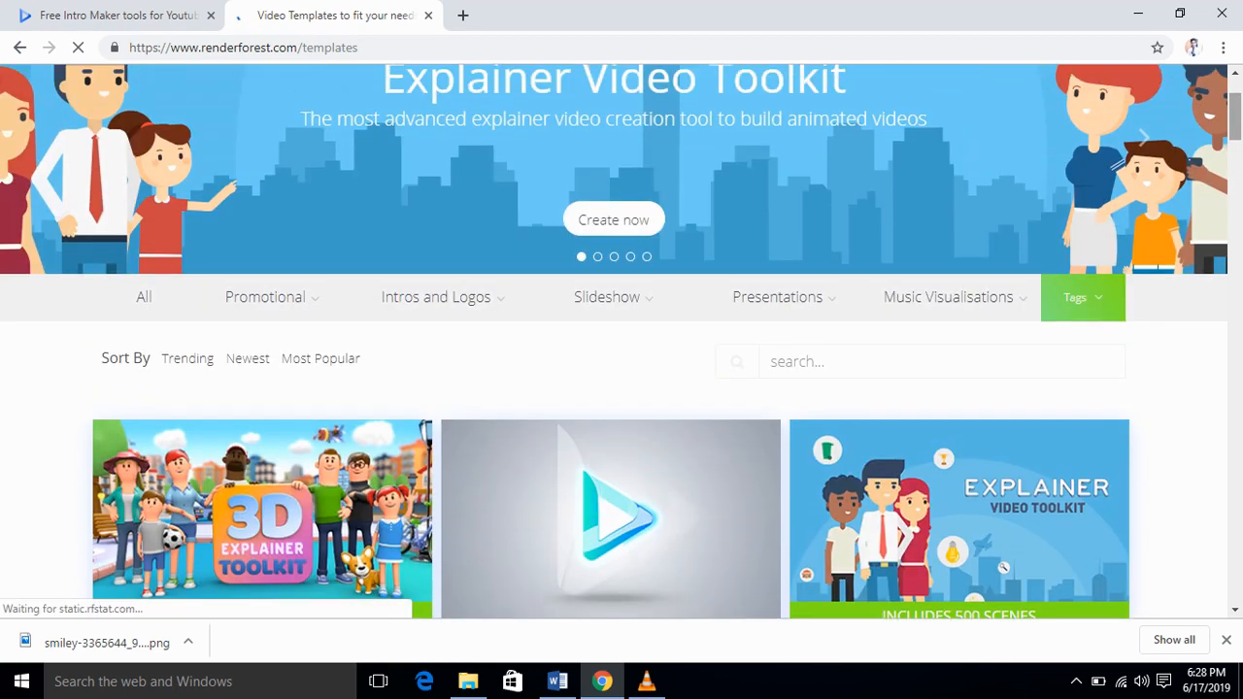
mouse_move(607, 297)
mouse_move(437, 296)
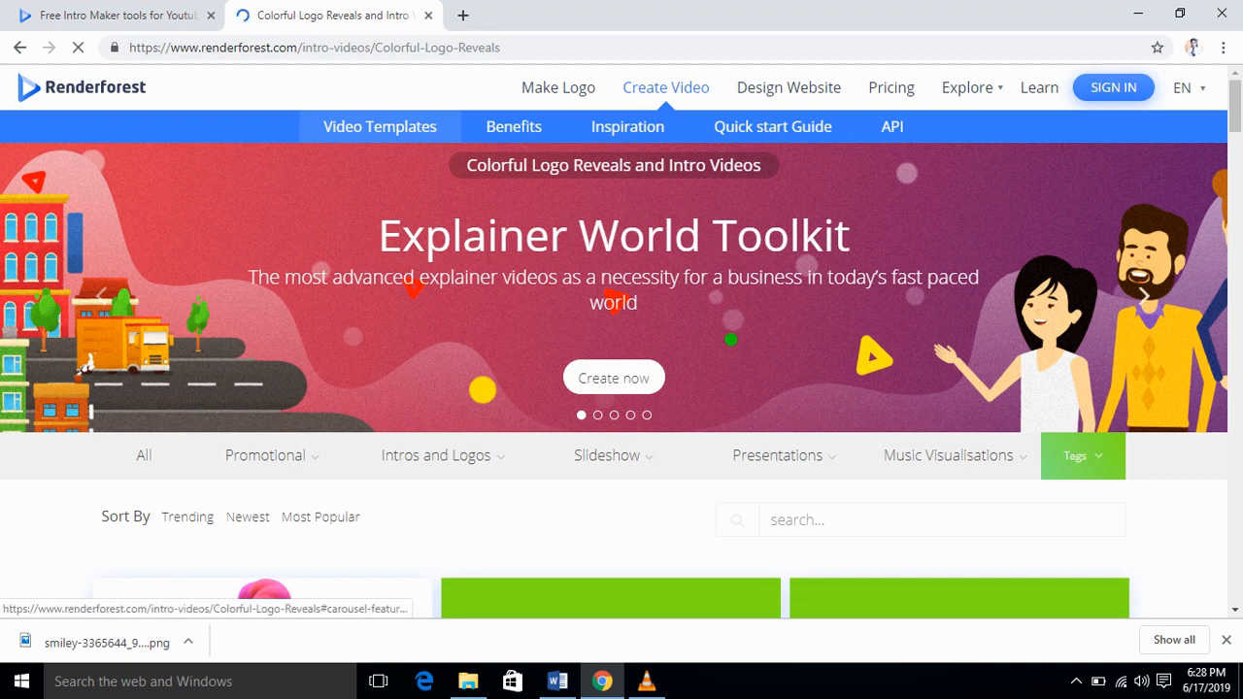
Play the preview video of the Smoke Trail Logo Reveal template and close it
scroll(621, 340, down, 5)
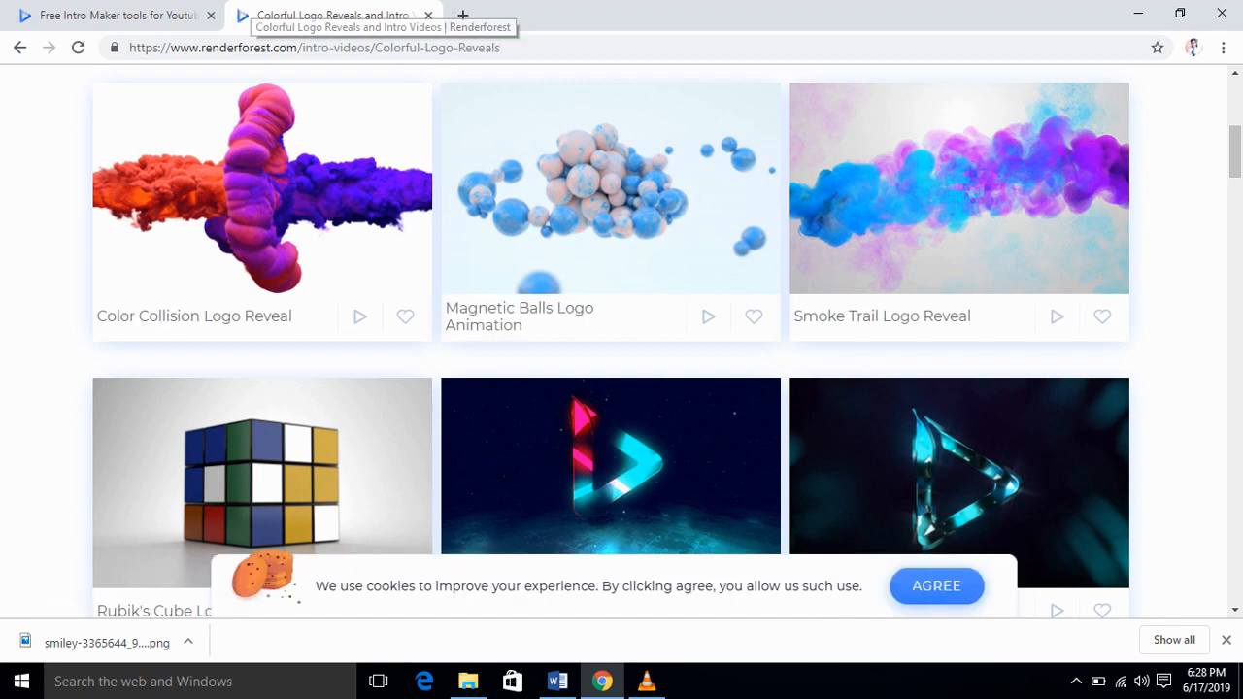
click(1056, 317)
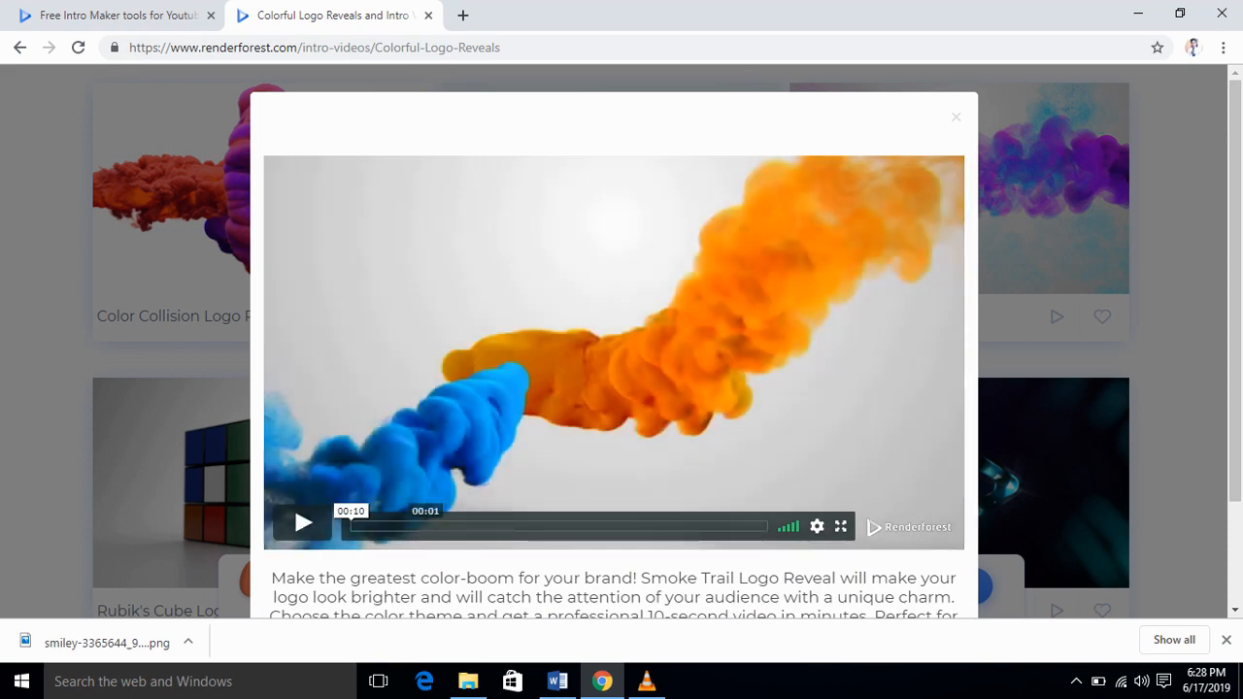
click(303, 522)
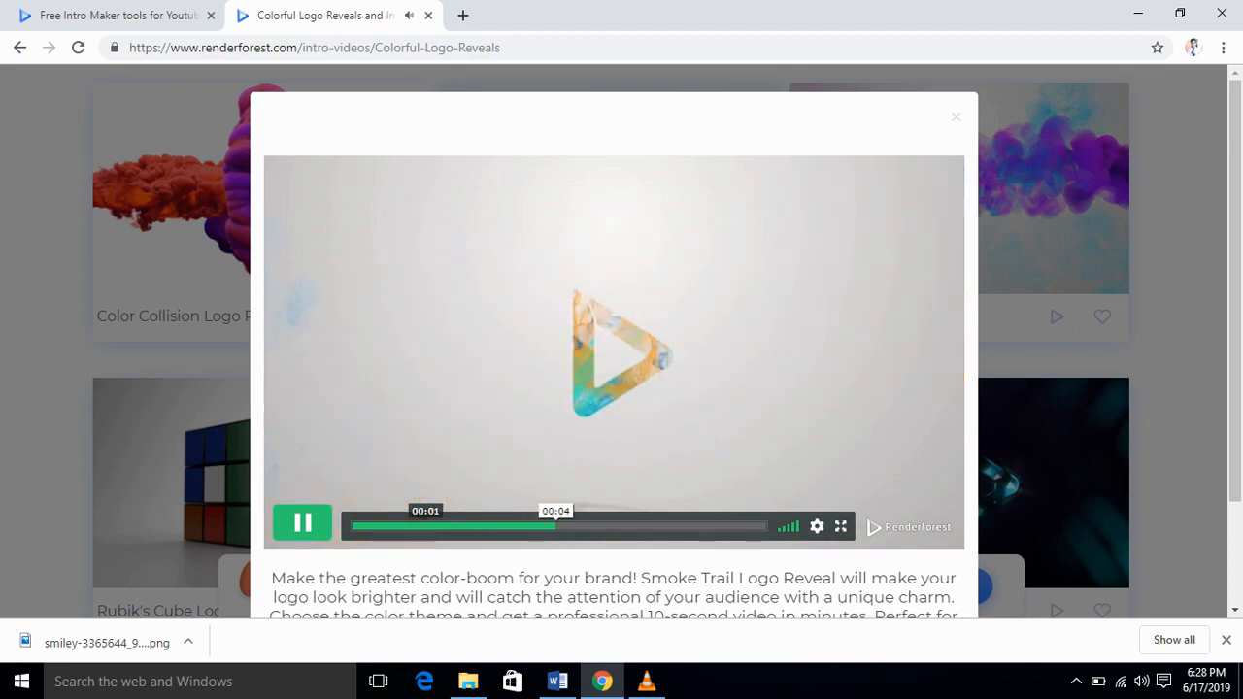
key(Escape)
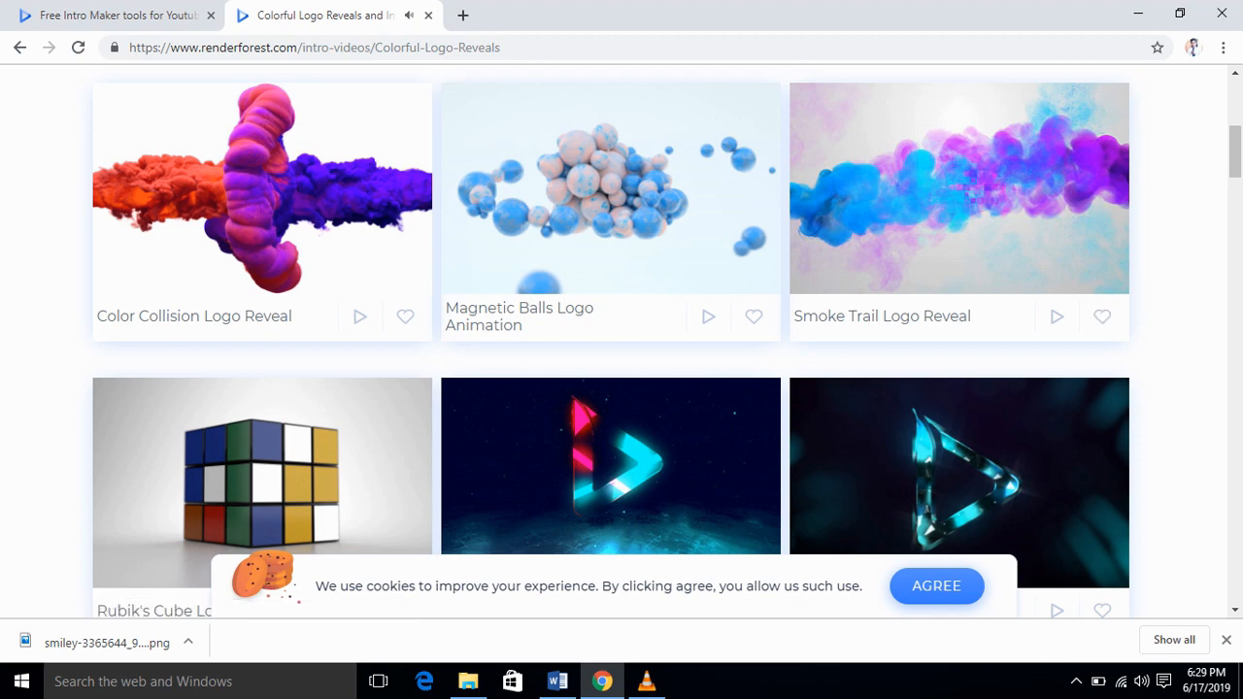
Start a new project from the Smoke Trail Logo Reveal template and skip the editor's guided tour
click(960, 223)
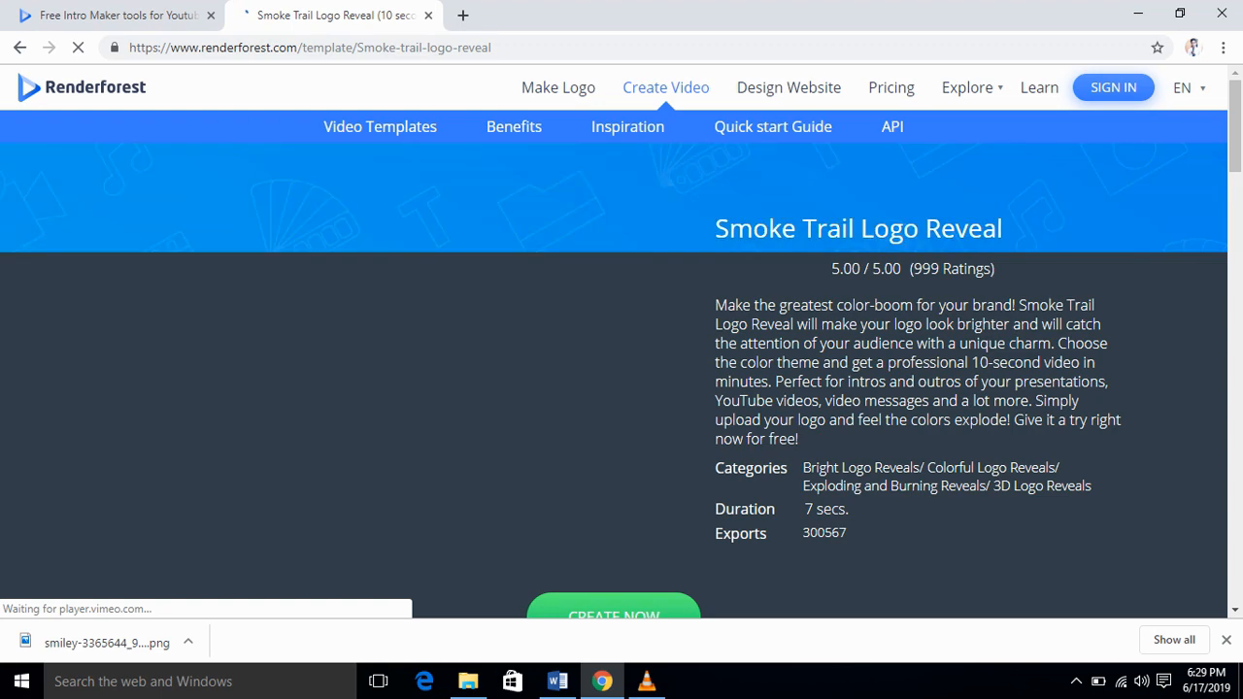
scroll(622, 340, down, 2)
scroll(621, 339, up, 1)
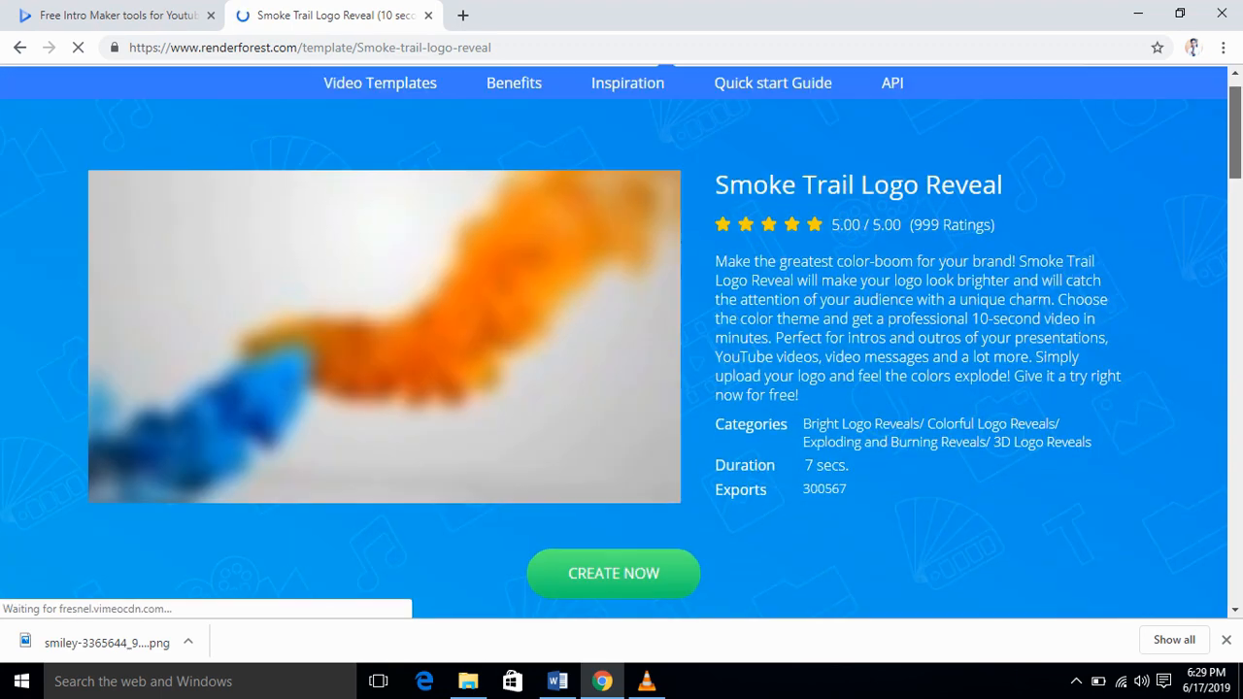
scroll(621, 340, down, 2)
scroll(118, 436, up, 1)
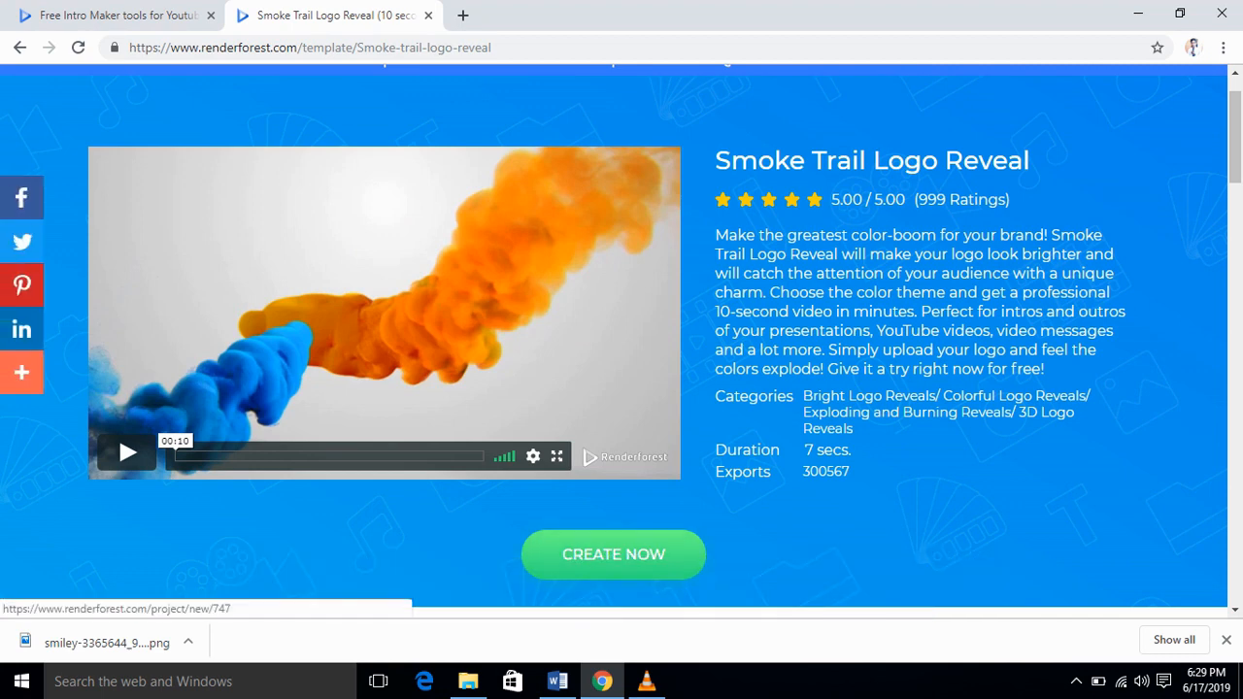
click(613, 554)
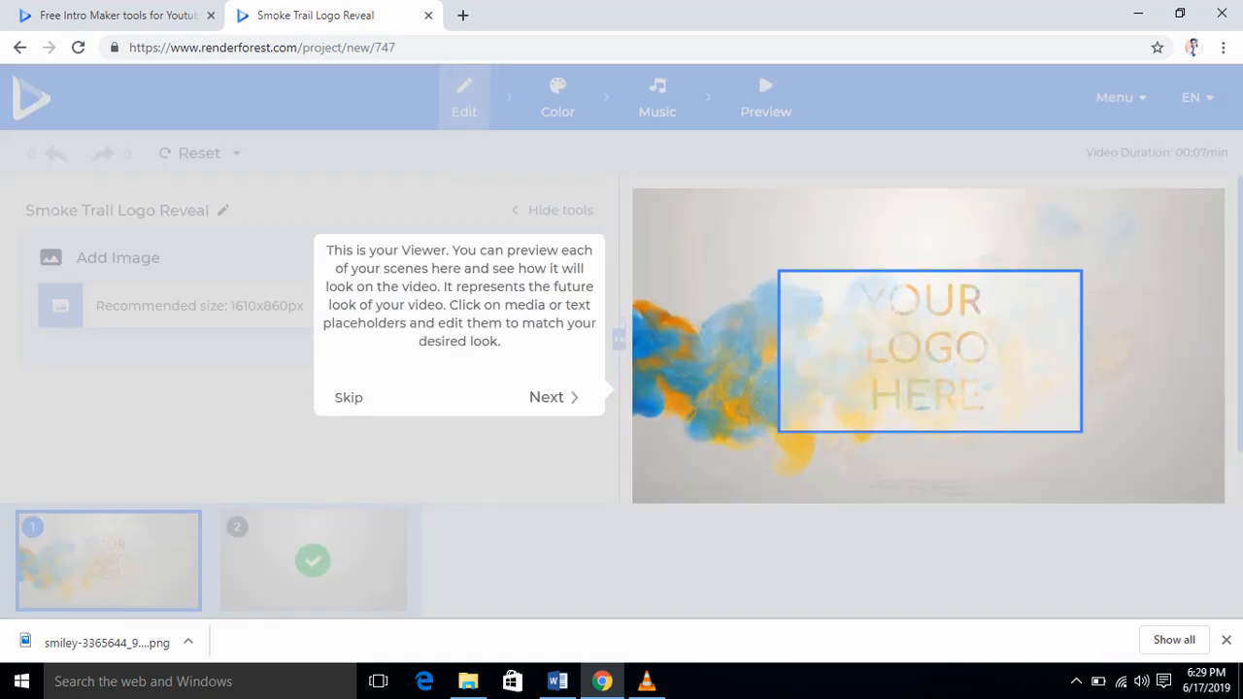
click(549, 397)
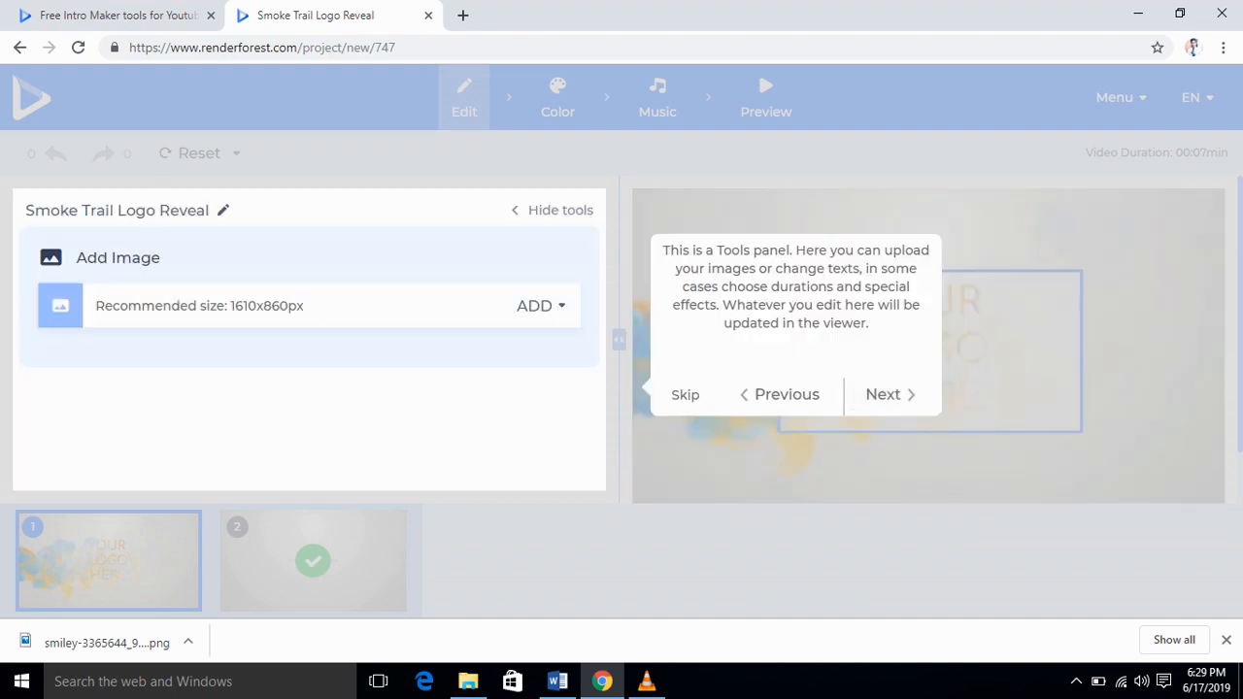
click(685, 394)
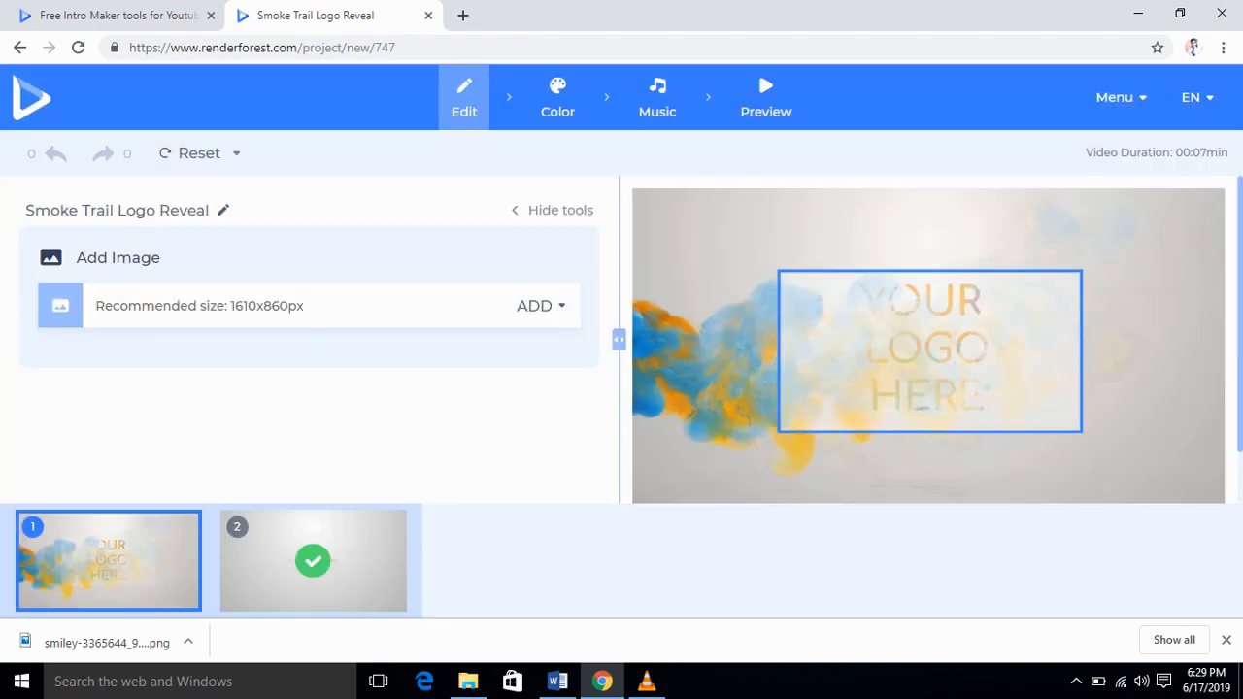
Try to upload the Graphic2 copy image into the logo placeholder, and sign in through Google with the first listed account
click(913, 355)
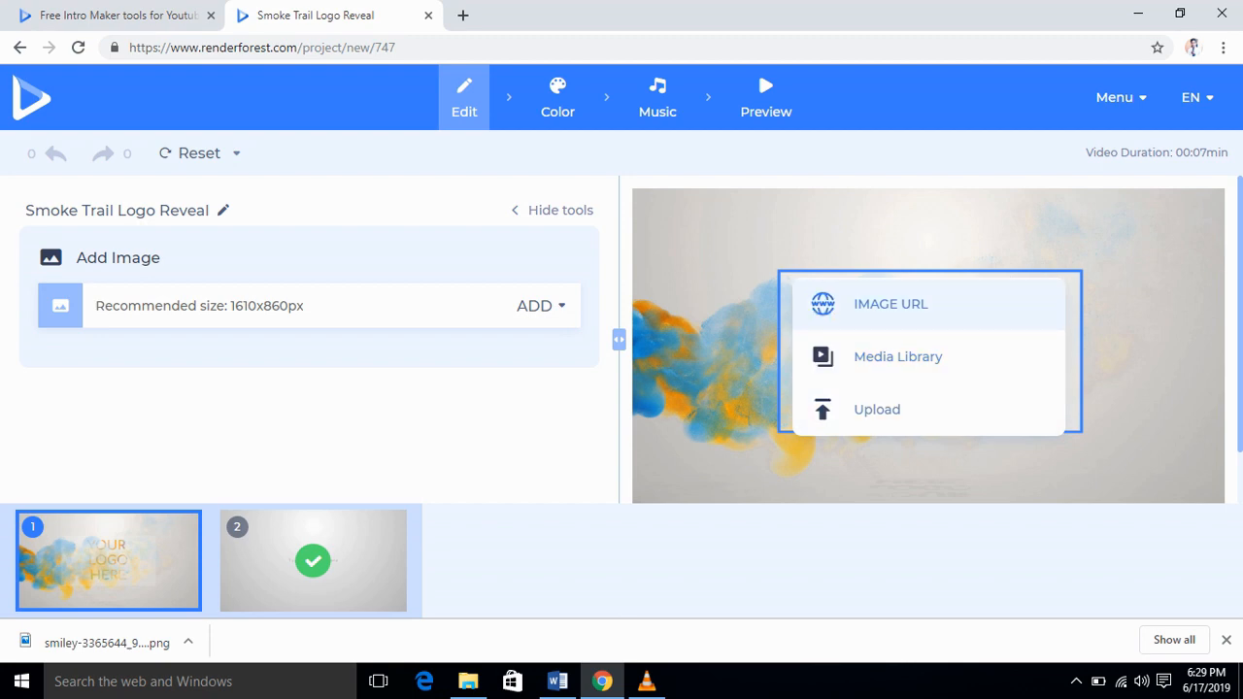
click(877, 408)
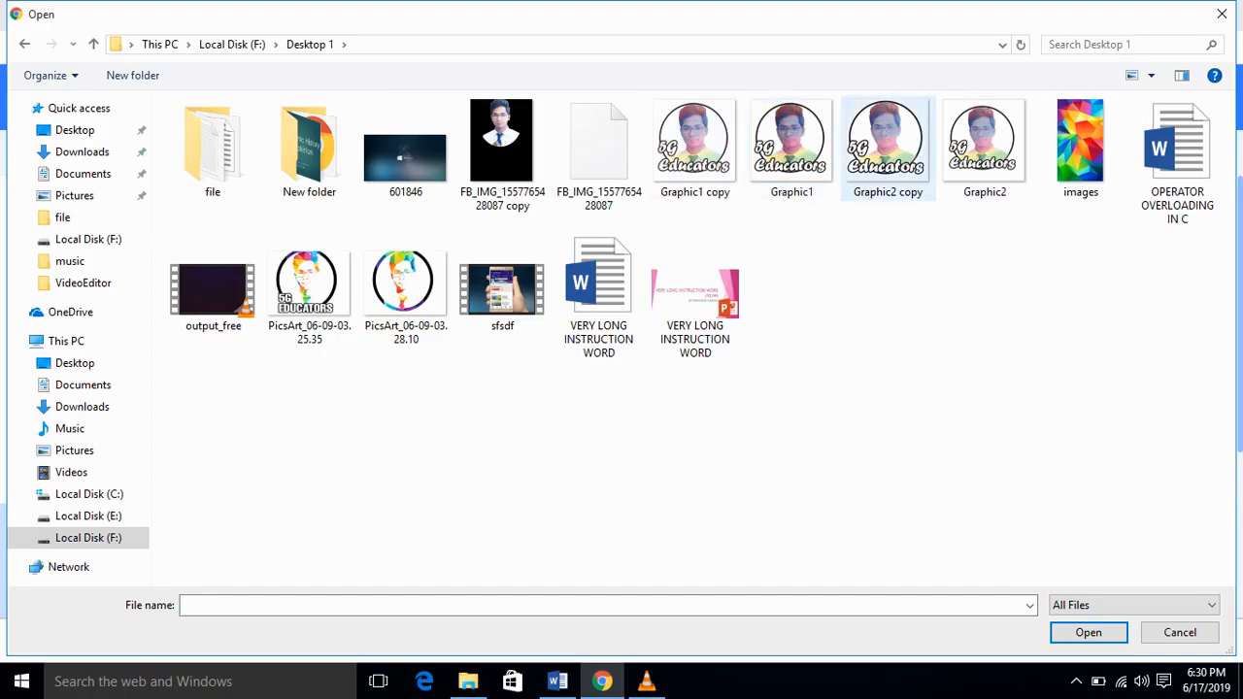
click(888, 145)
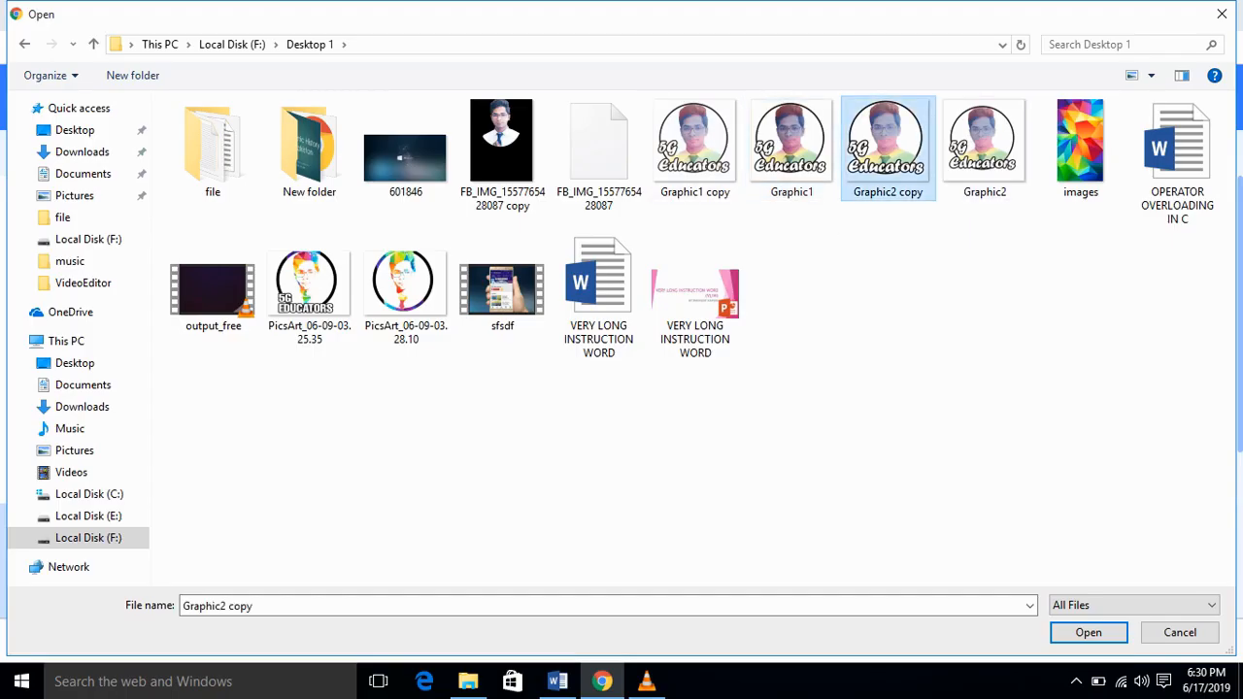
click(1089, 633)
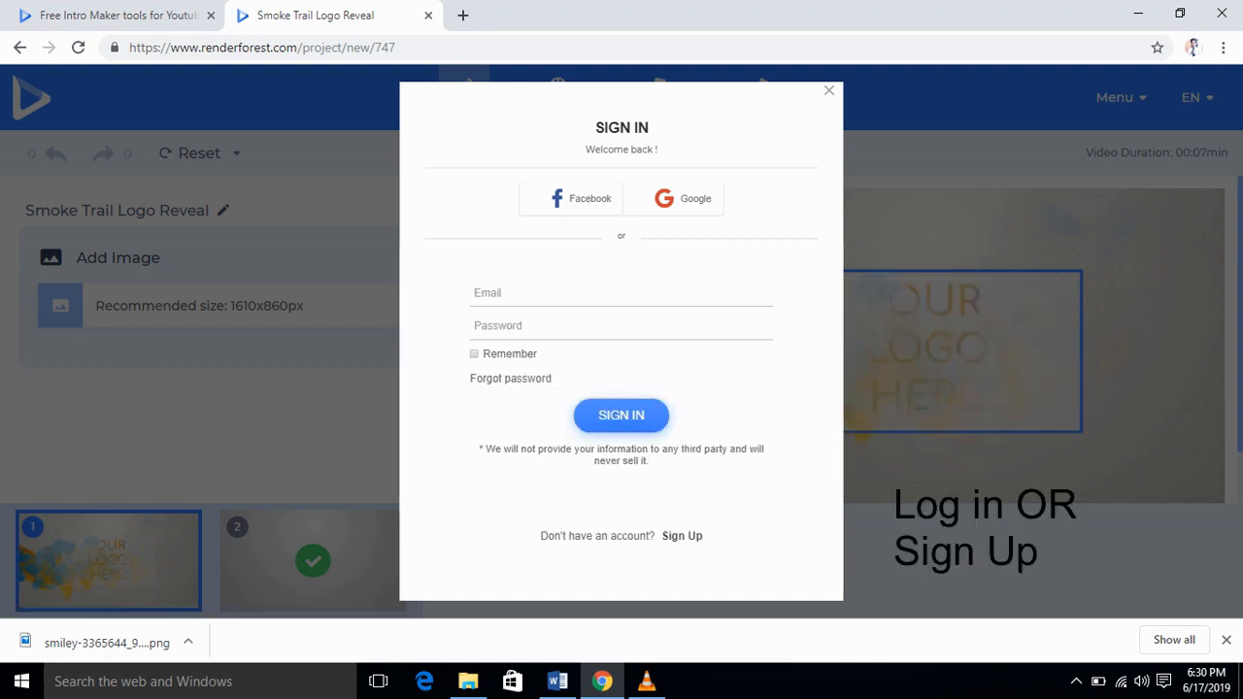
click(682, 198)
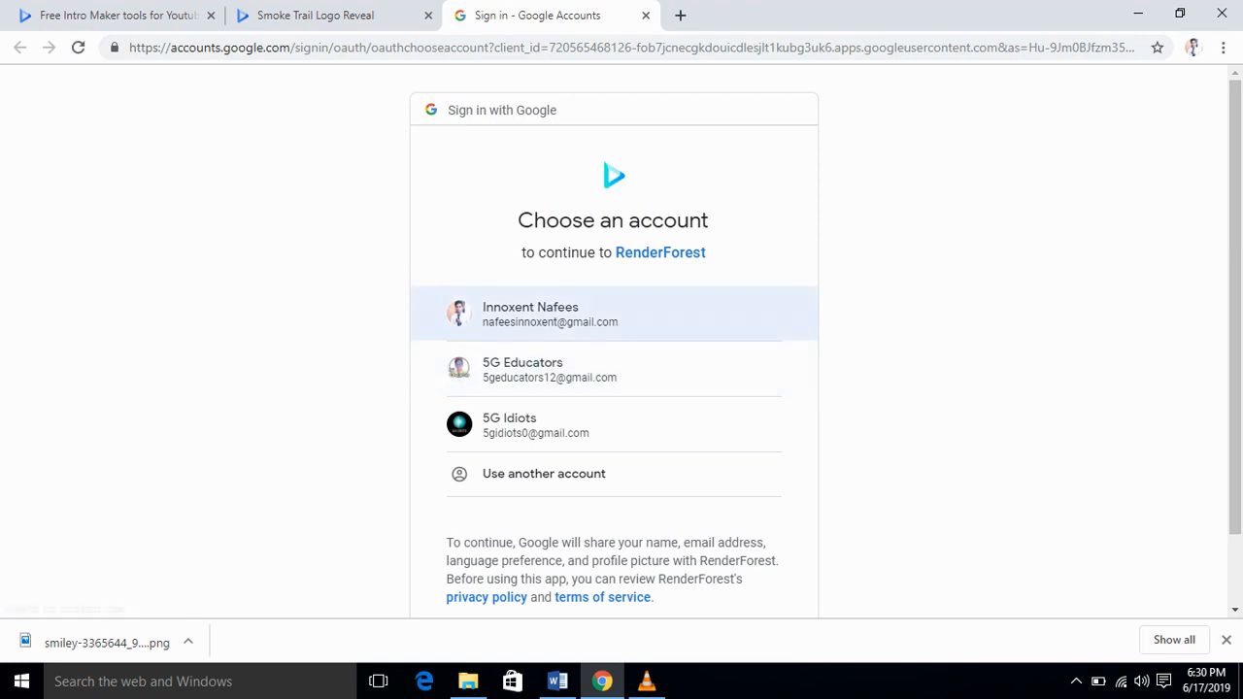
click(530, 313)
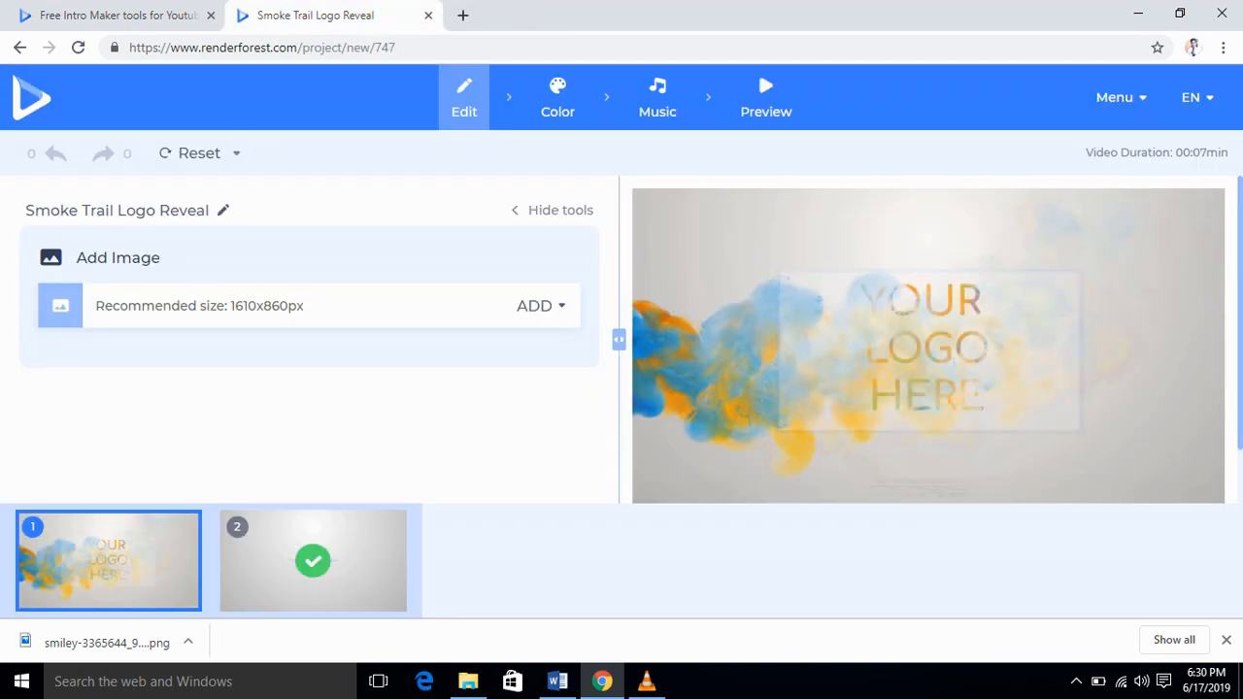
Choose the Graphic2 copy image as the upload for the logo placeholder and check its file type in its properties
click(898, 358)
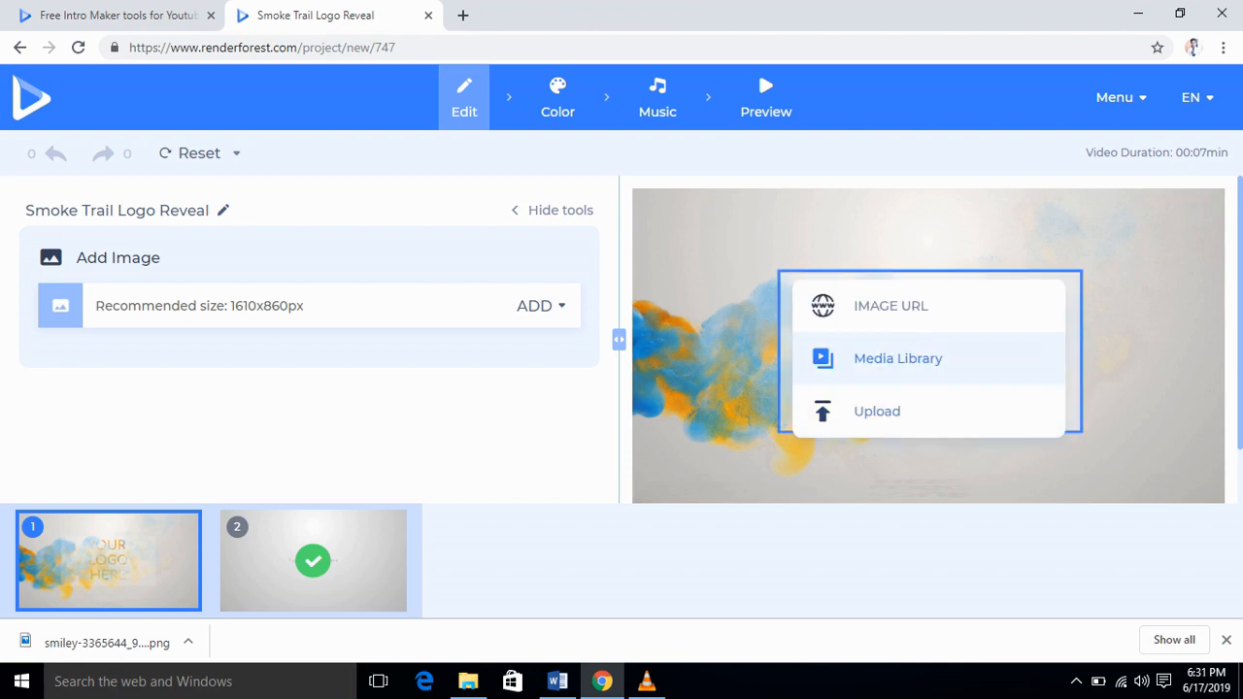
click(877, 411)
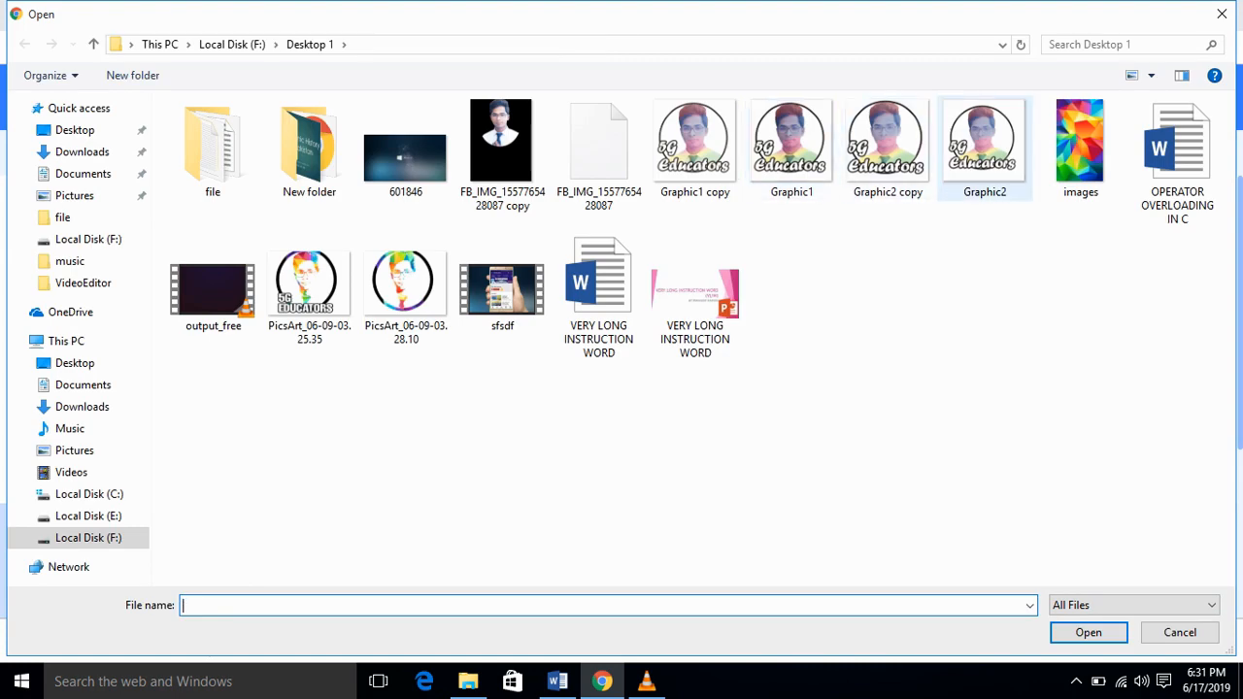
click(887, 146)
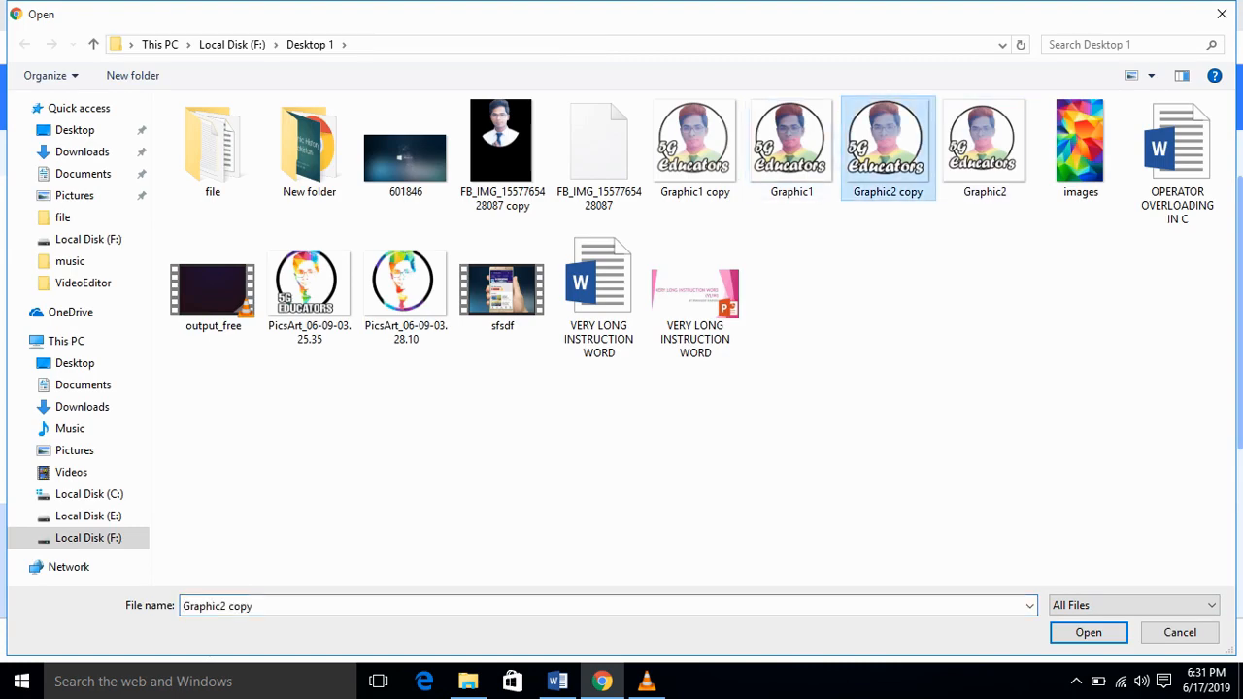
right_click(905, 152)
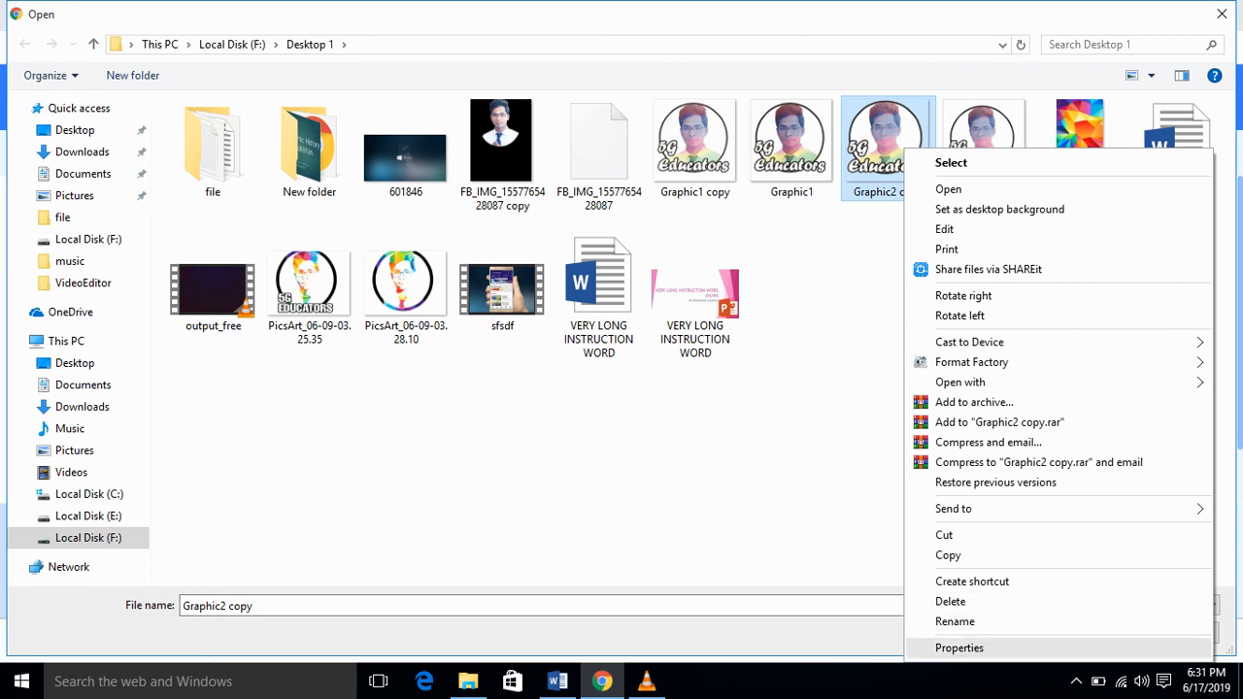
key(Return)
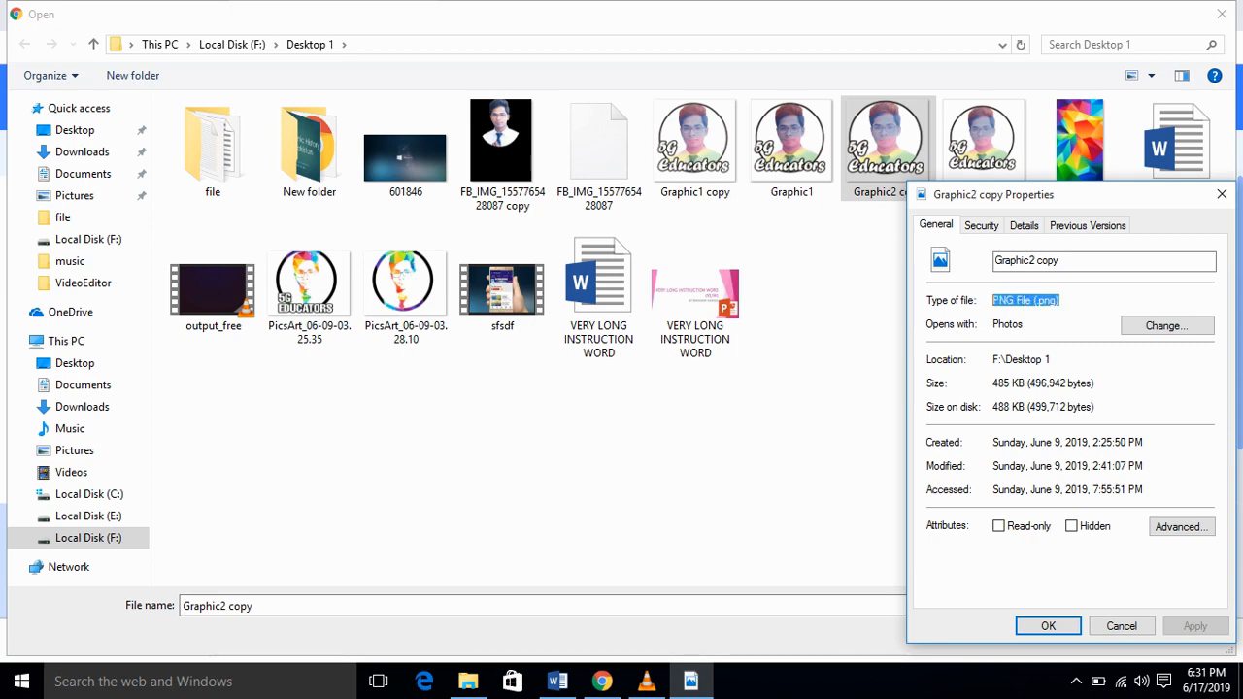
key(Return)
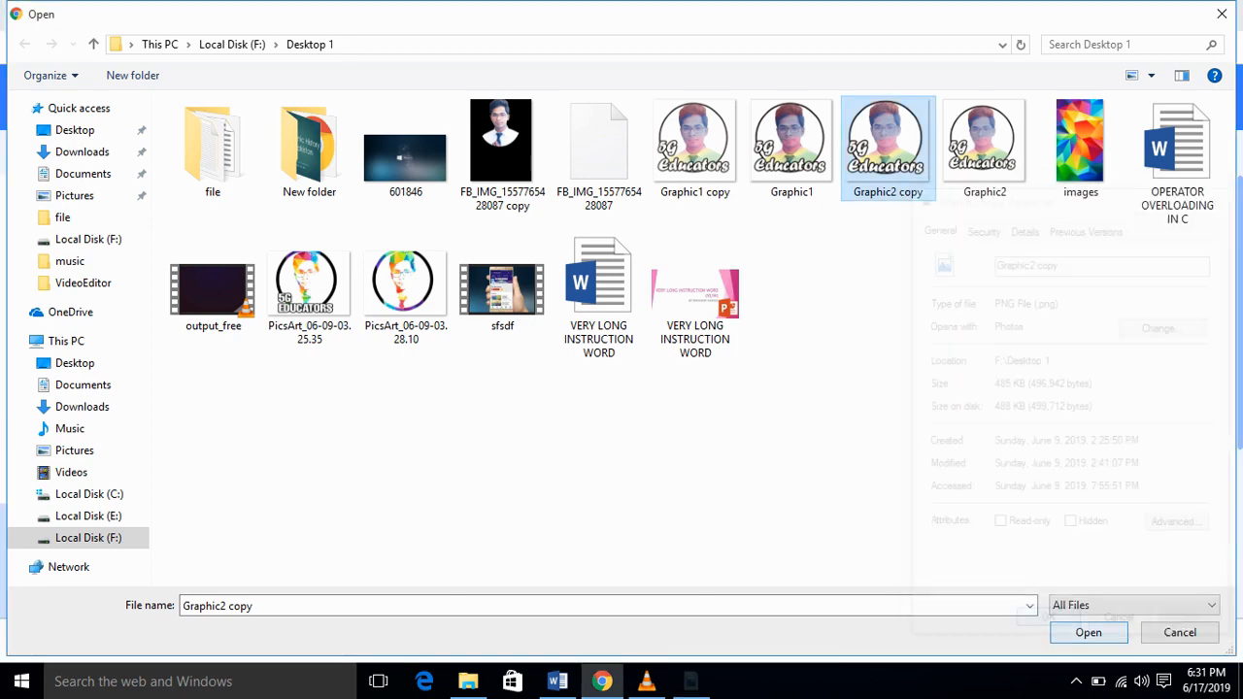
Upload the selected image, enlarge it by one zoom increment in the image editor and confirm it as the logo
key(Return)
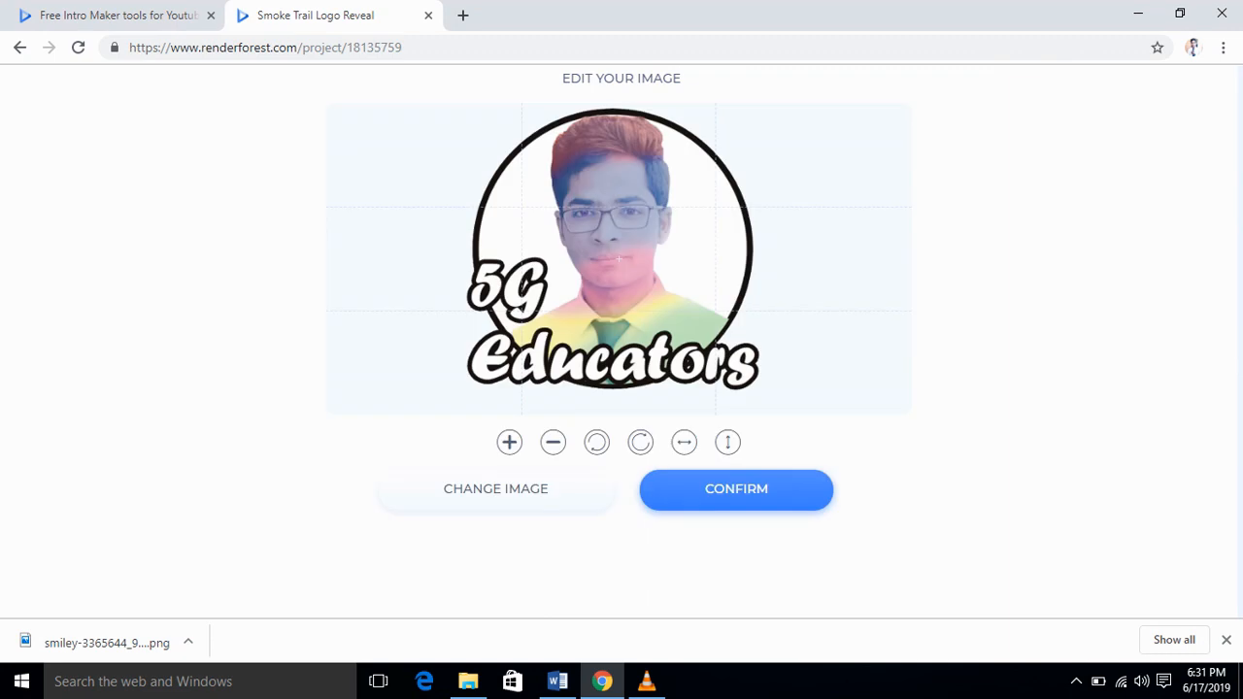
click(509, 442)
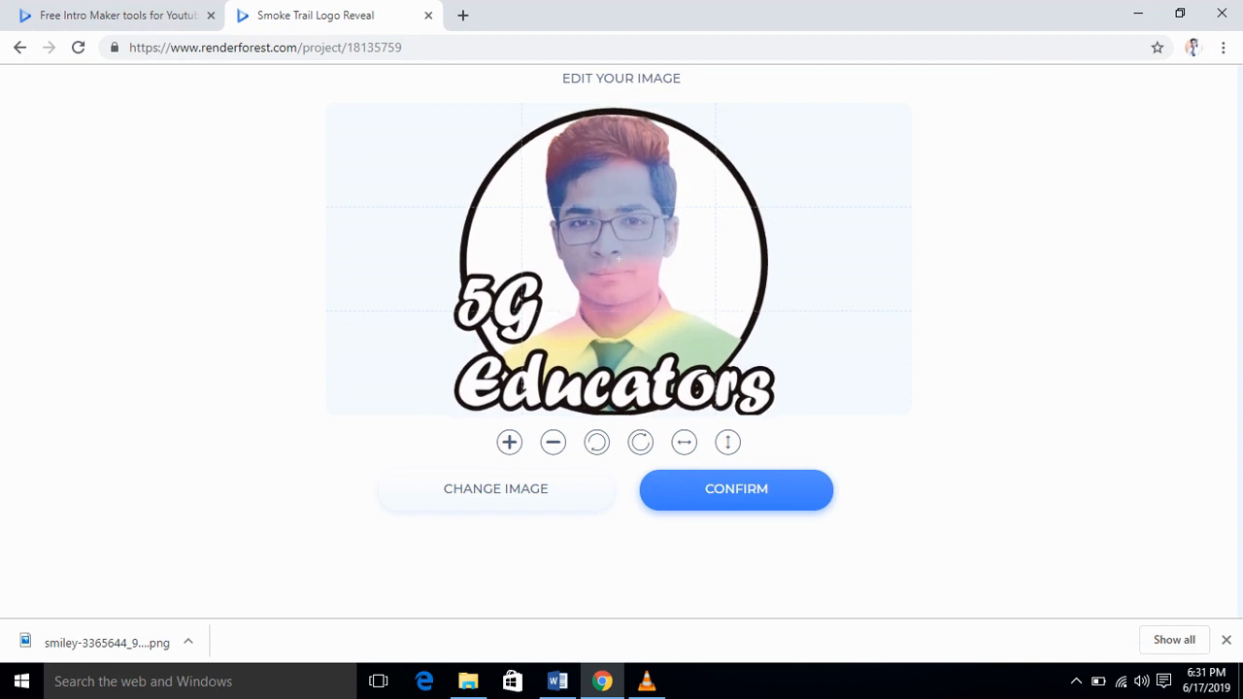
click(736, 488)
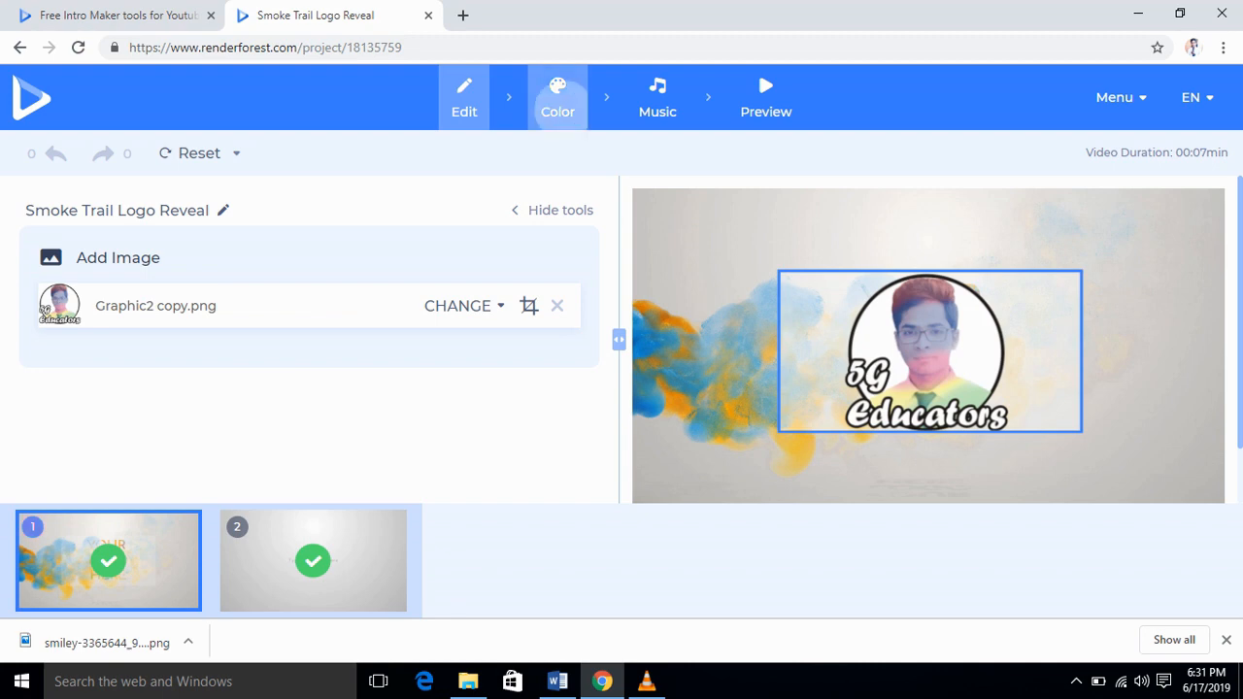
View the project's color palettes and listen to the music tracks Bright Orchestral Inspiration and Elegant Logo Intro
click(557, 97)
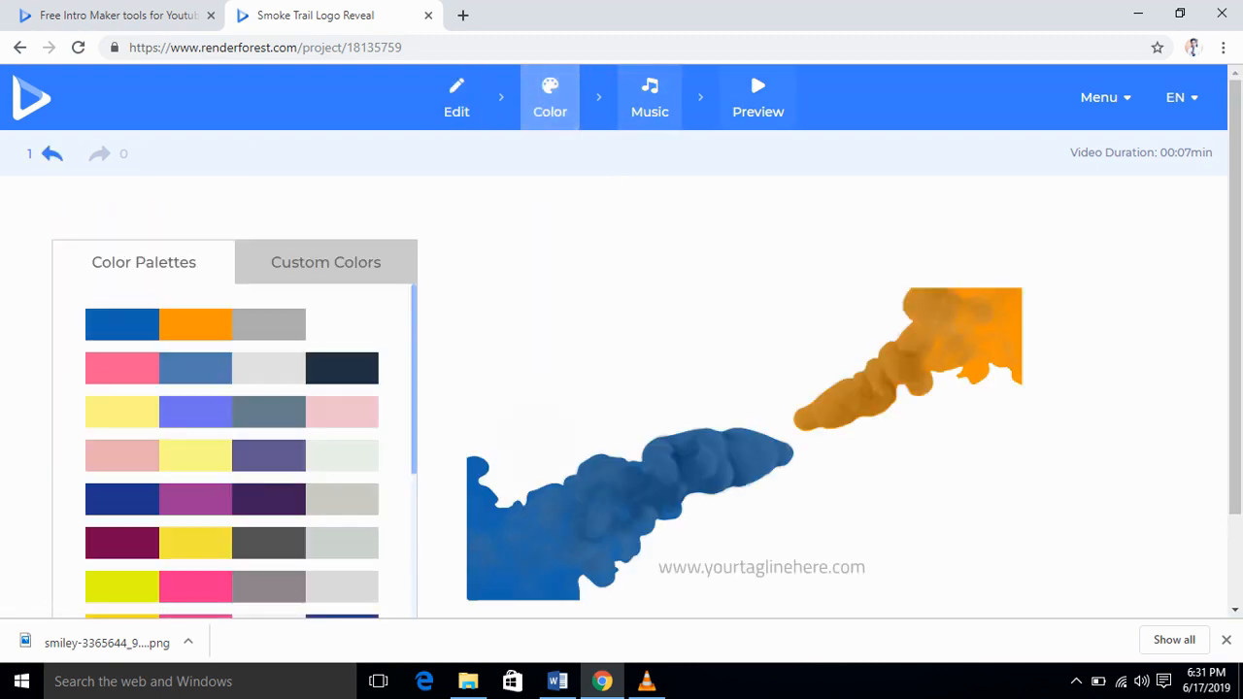
click(650, 97)
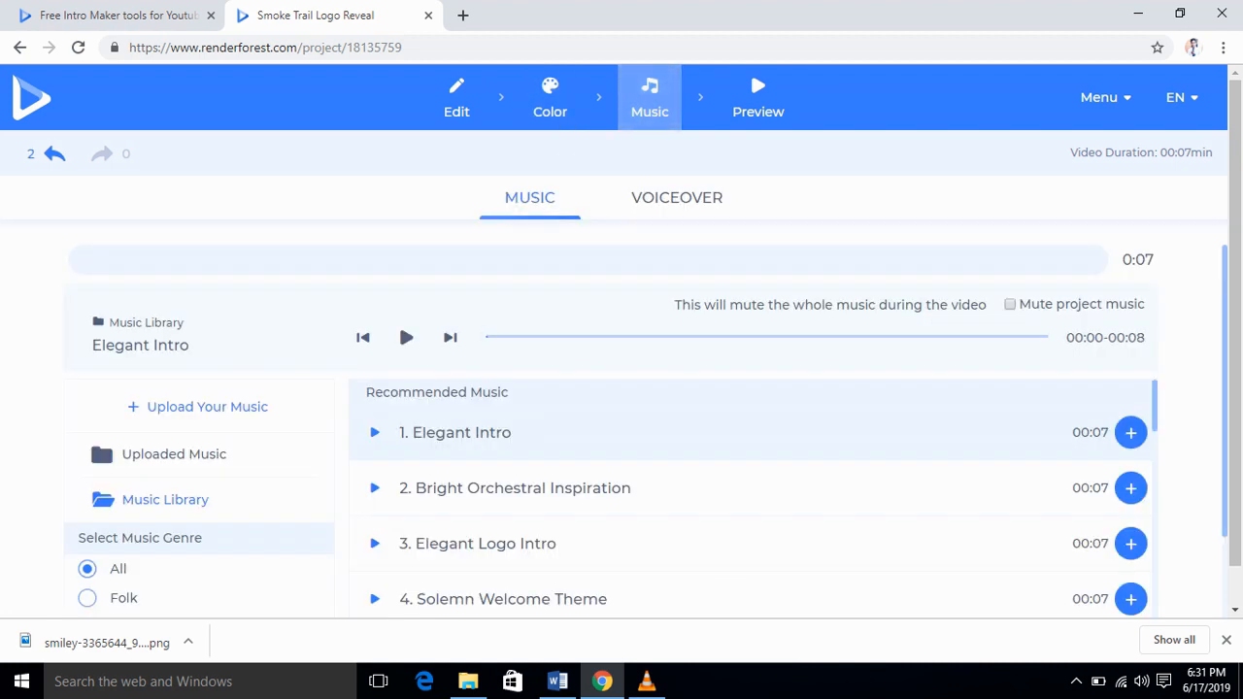
click(374, 488)
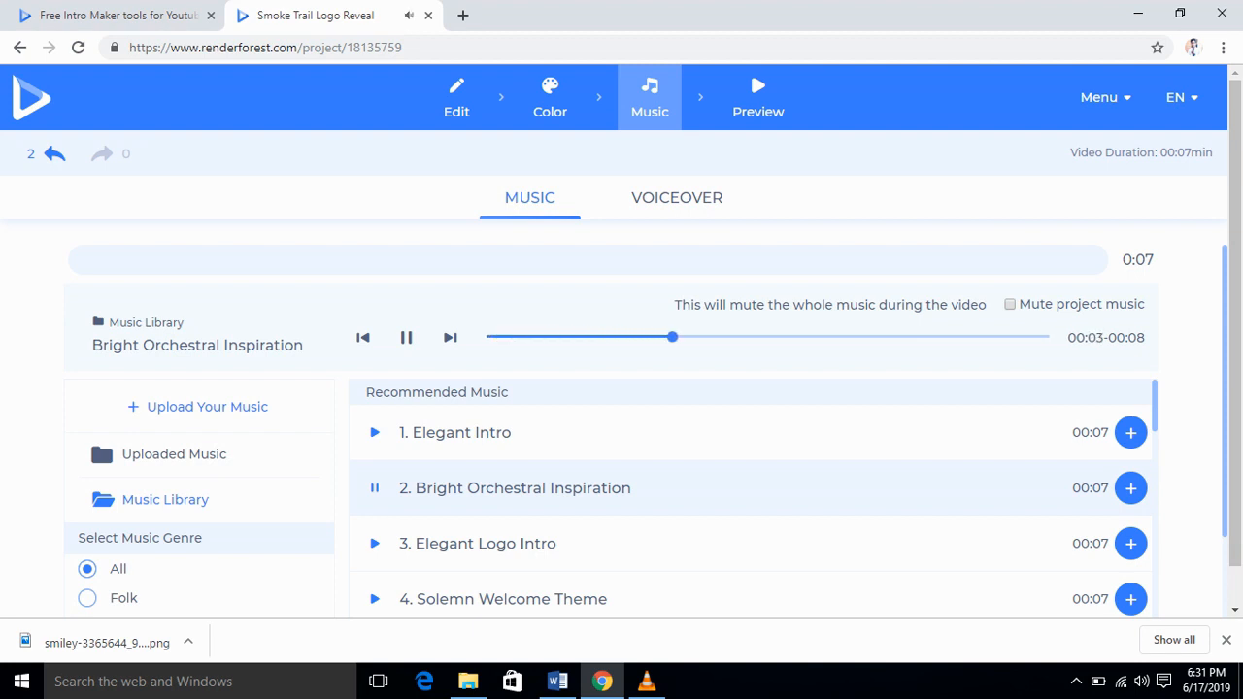
click(374, 543)
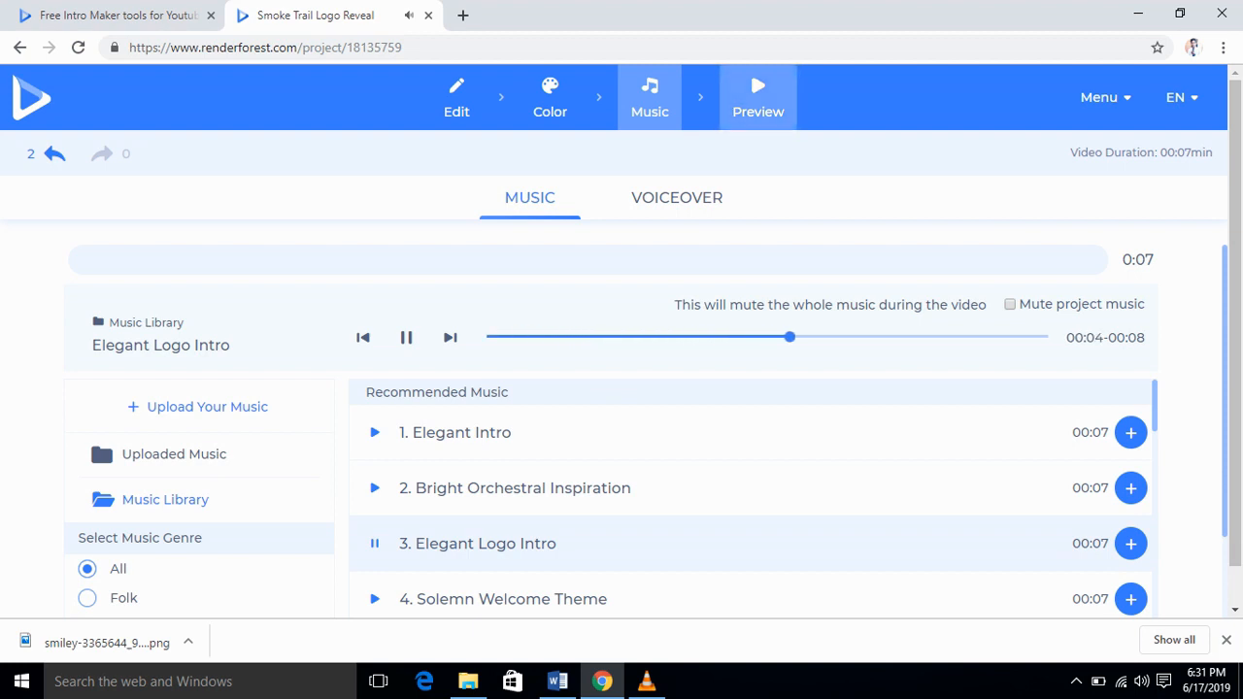
Generate a free preview of the logo reveal project
click(758, 97)
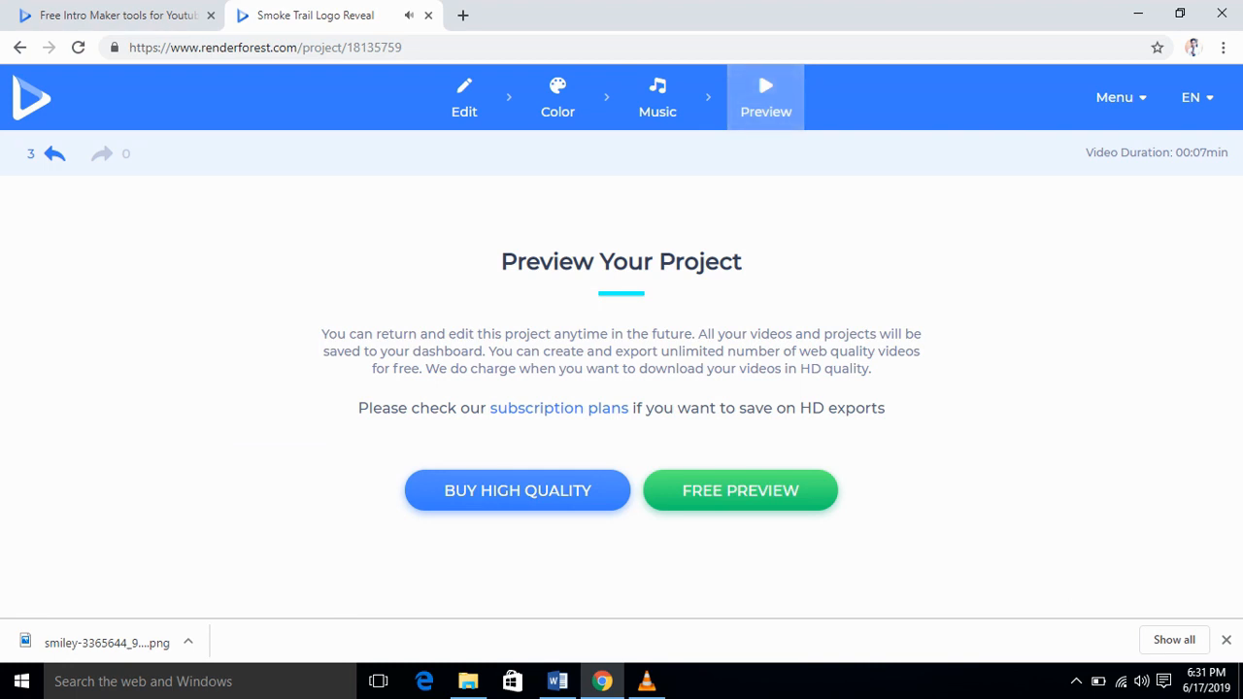
click(740, 490)
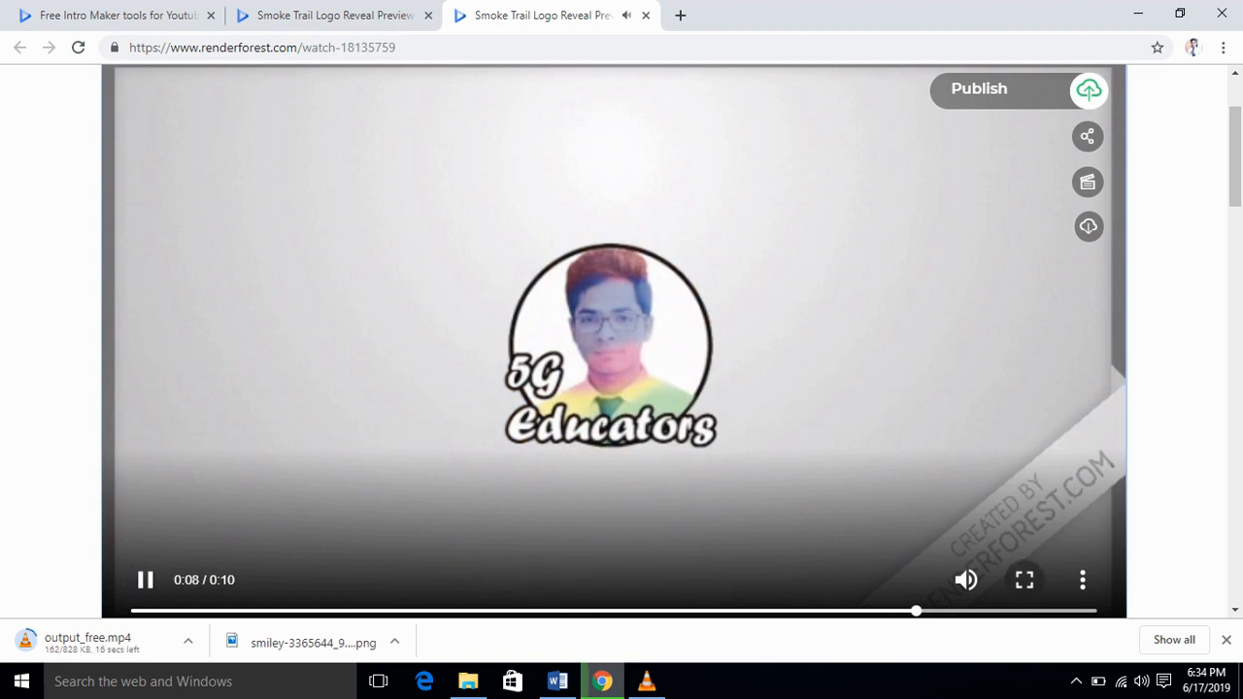
View the video player's download option and the available actions for the output_free.mp4 download
click(1082, 580)
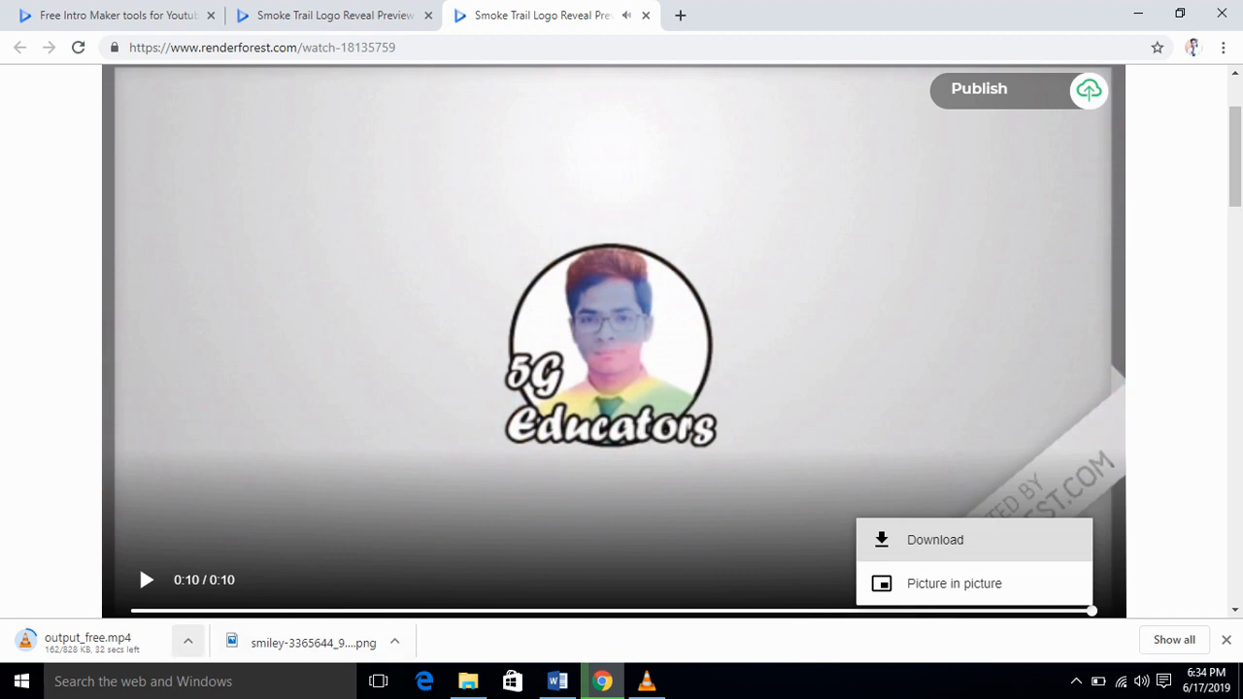
click(187, 640)
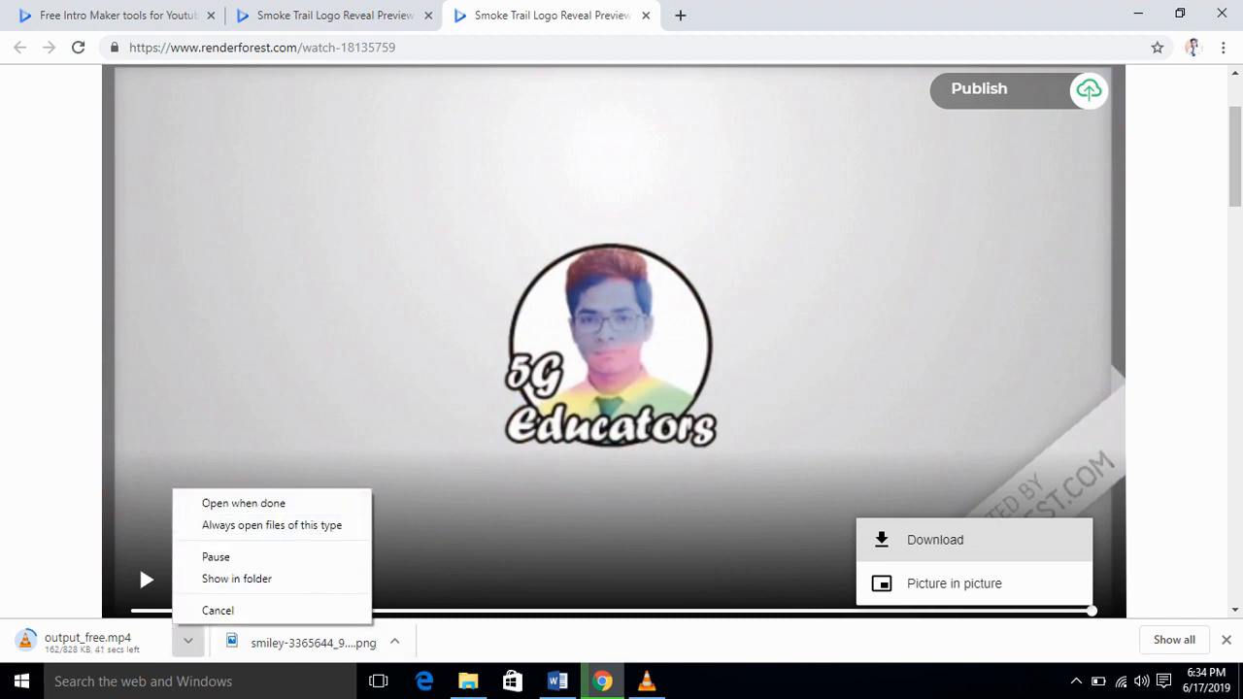
key(Escape)
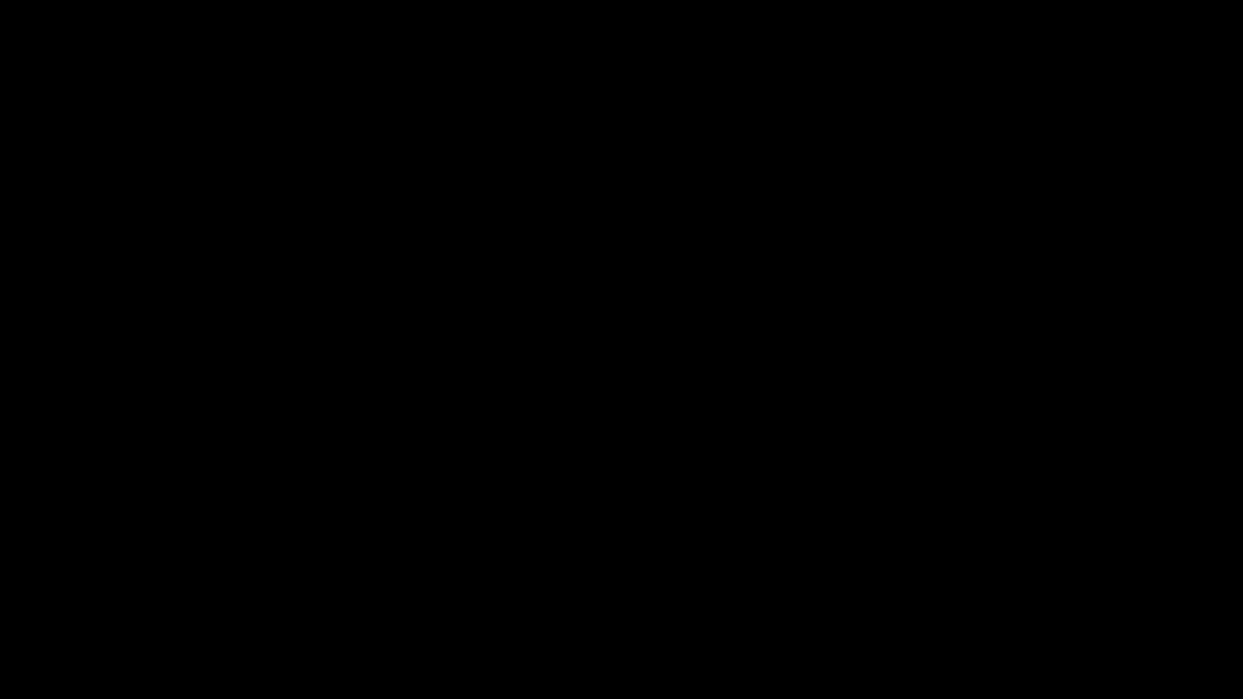